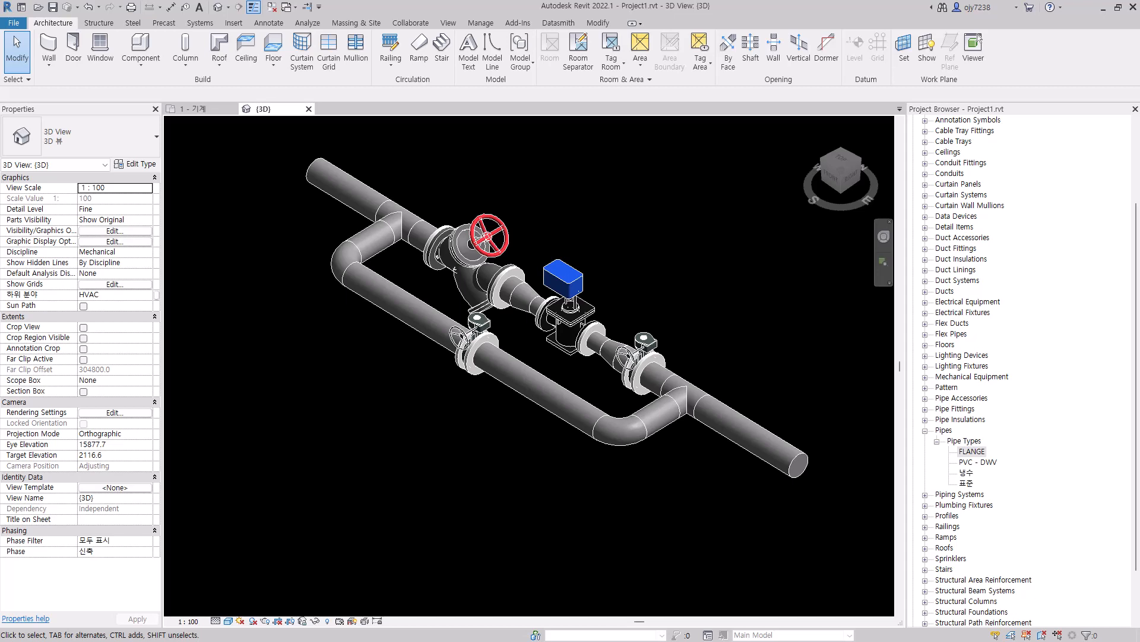
# Step: Delete the tee and the end pipe at the right side of the bypass assembly in the 1 - 기계 floor plan
pyautogui.hotkey('ctrl', 'Tab')
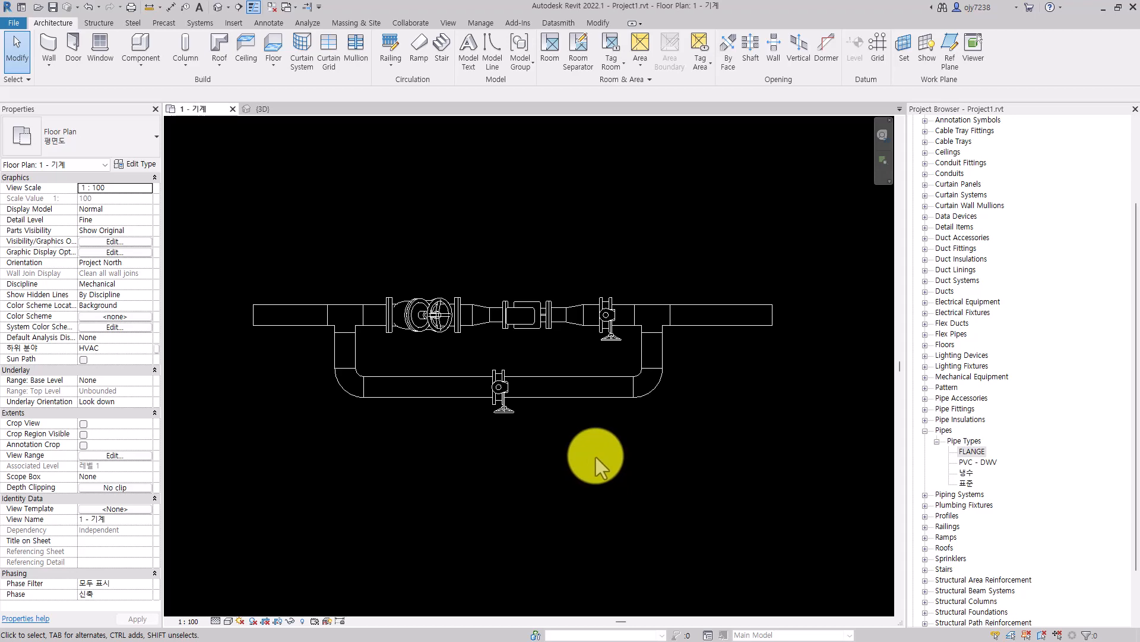
pyautogui.moveTo(622, 455); pyautogui.dragTo(616, 458, button='middle')
pyautogui.scroll(1, 678, 348)
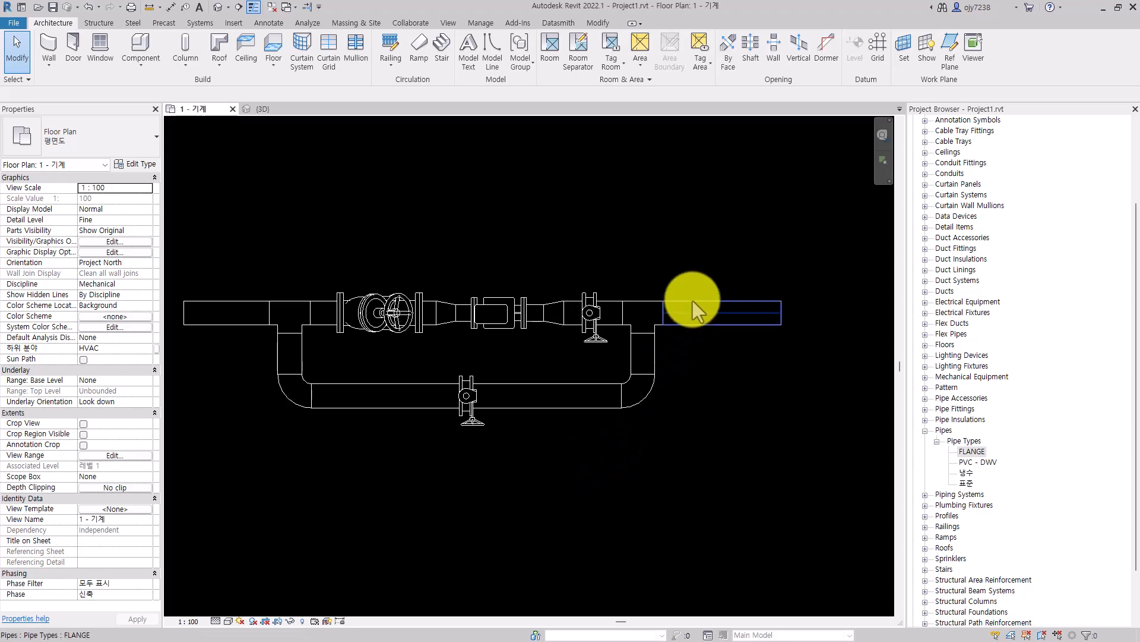
pyautogui.moveTo(694, 288); pyautogui.dragTo(653, 326)
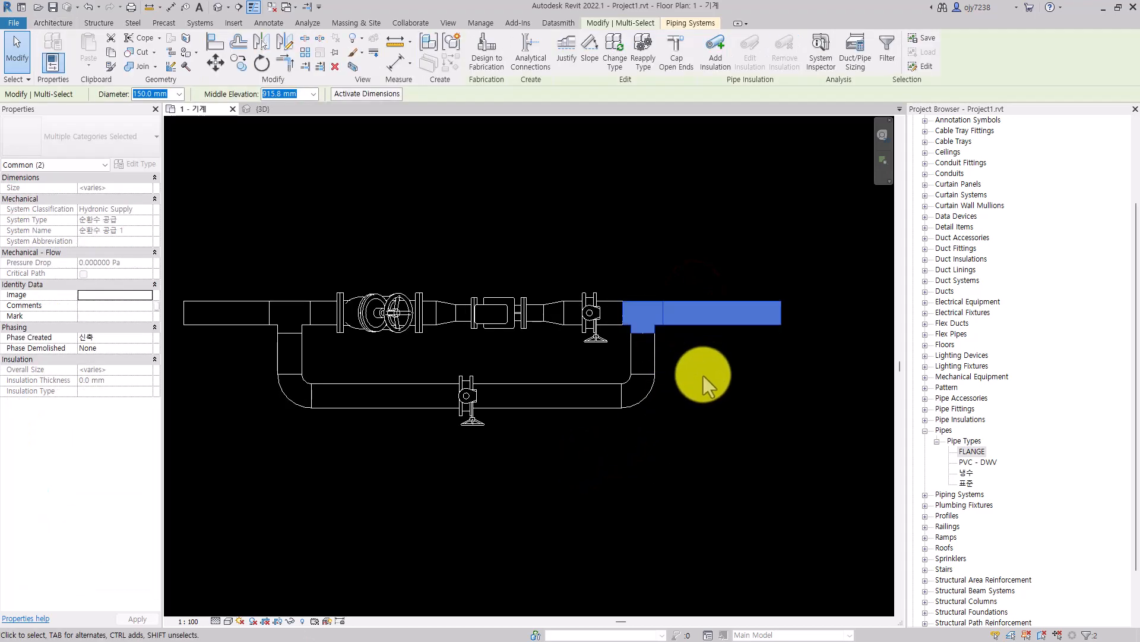
pyautogui.press('Delete')
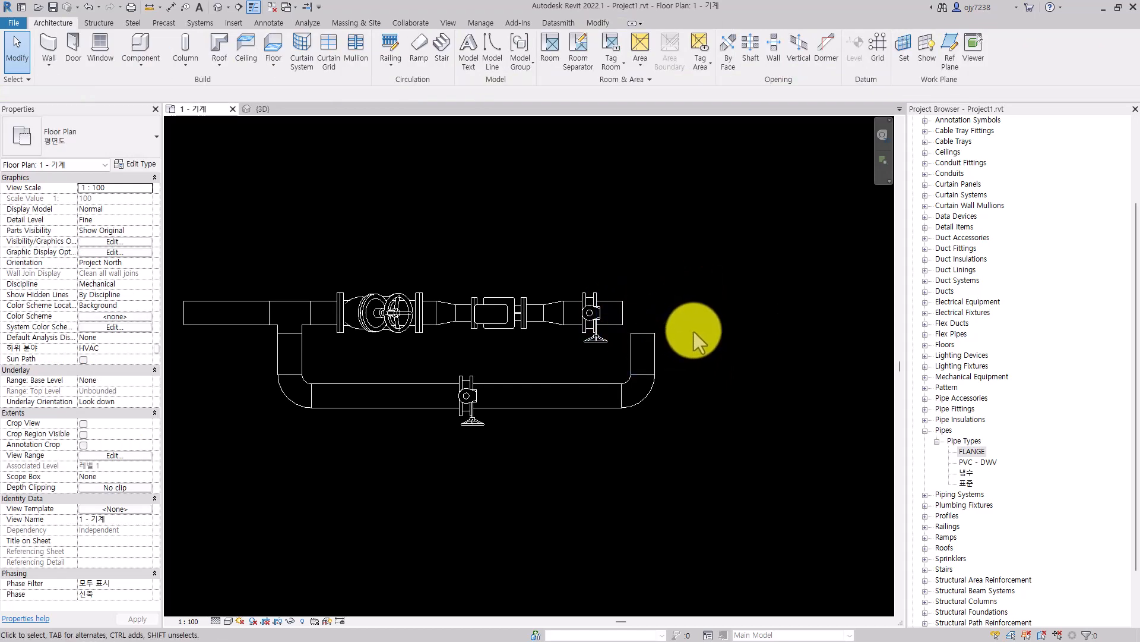
# Step: Review the fittings assigned in the routing preferences of the FLANGE pipe type, using the open vertical branch pipe
pyautogui.click(654, 343)
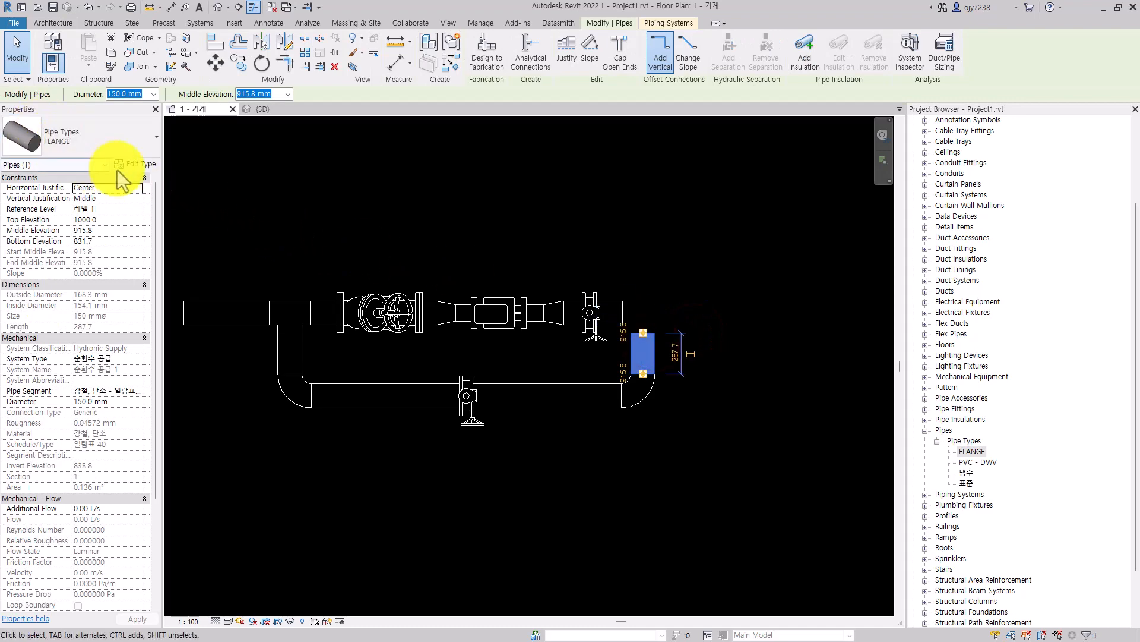
pyautogui.click(120, 166)
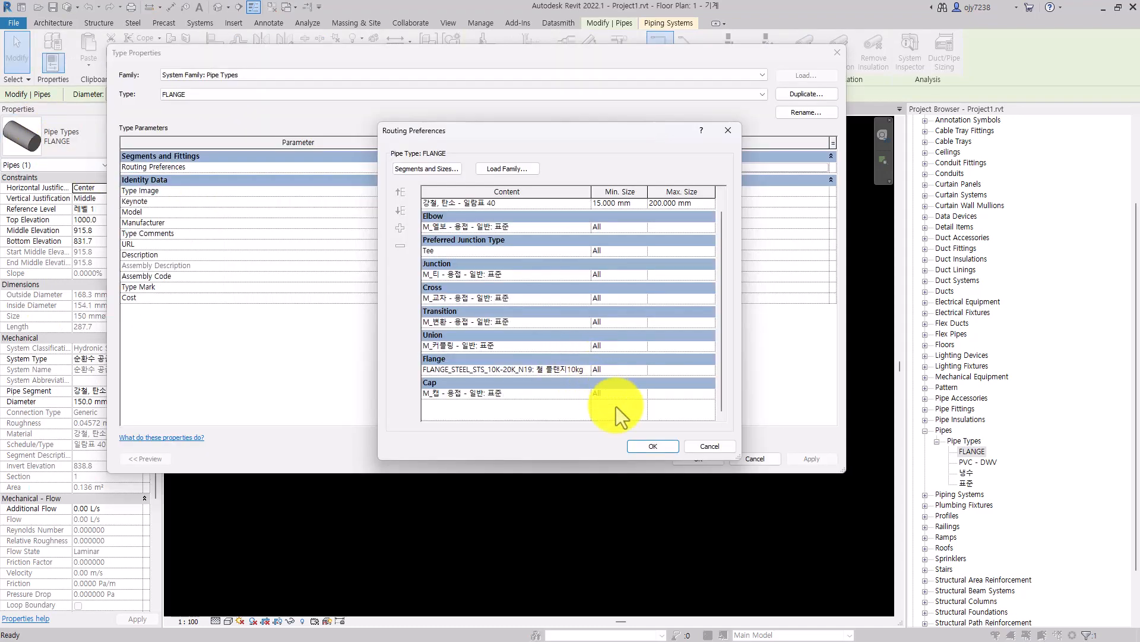
pyautogui.click(680, 452)
pyautogui.click(693, 458)
pyautogui.click(685, 437)
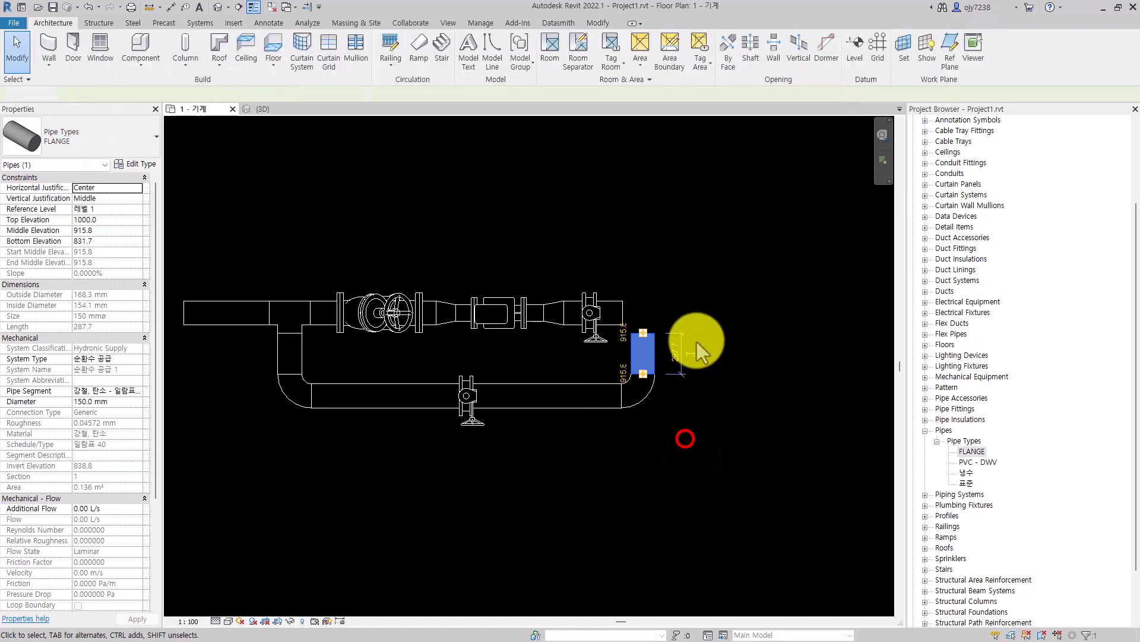
pyautogui.click(698, 333)
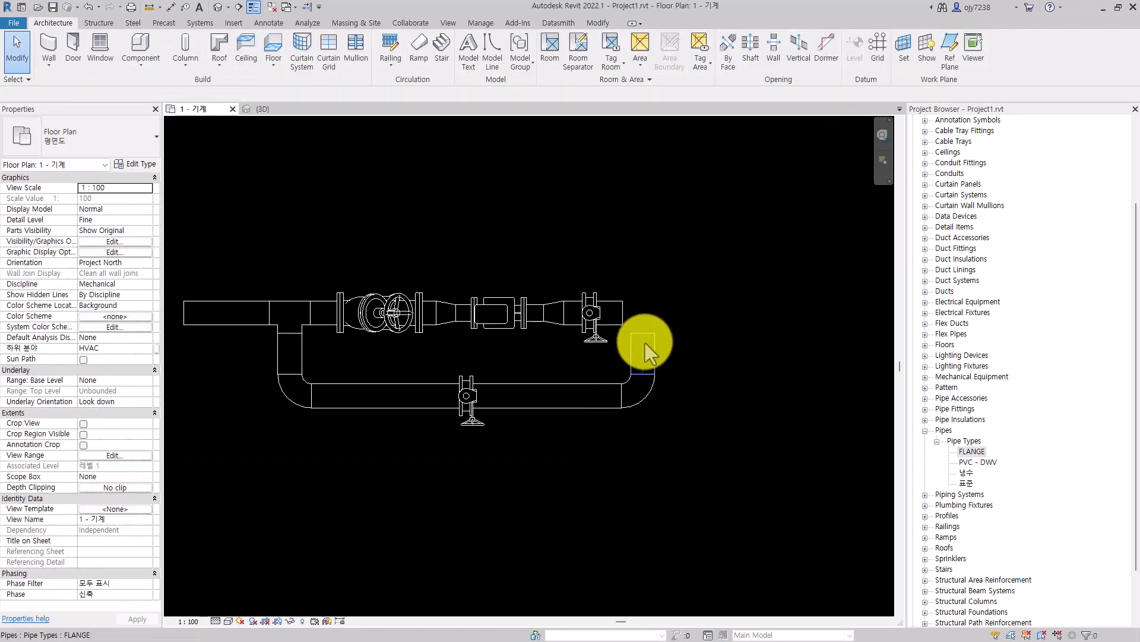
pyautogui.click(666, 308)
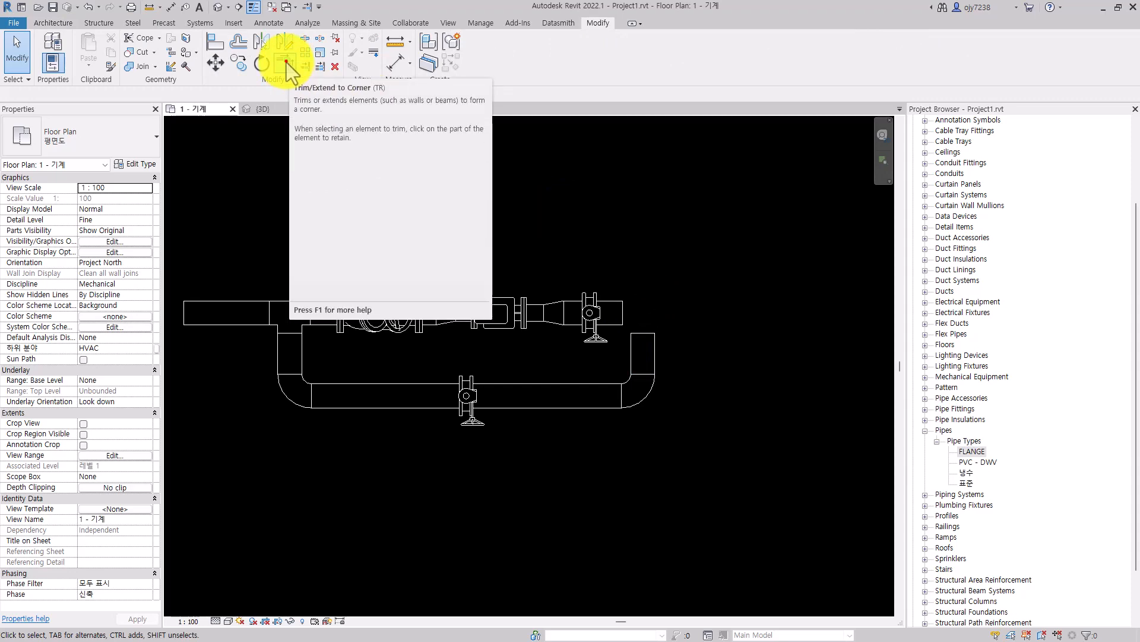
# Step: Try Trim/Extend to Corner between the open main pipe and the vertical bypass branch, and undo the resulting corner
pyautogui.click(287, 62)
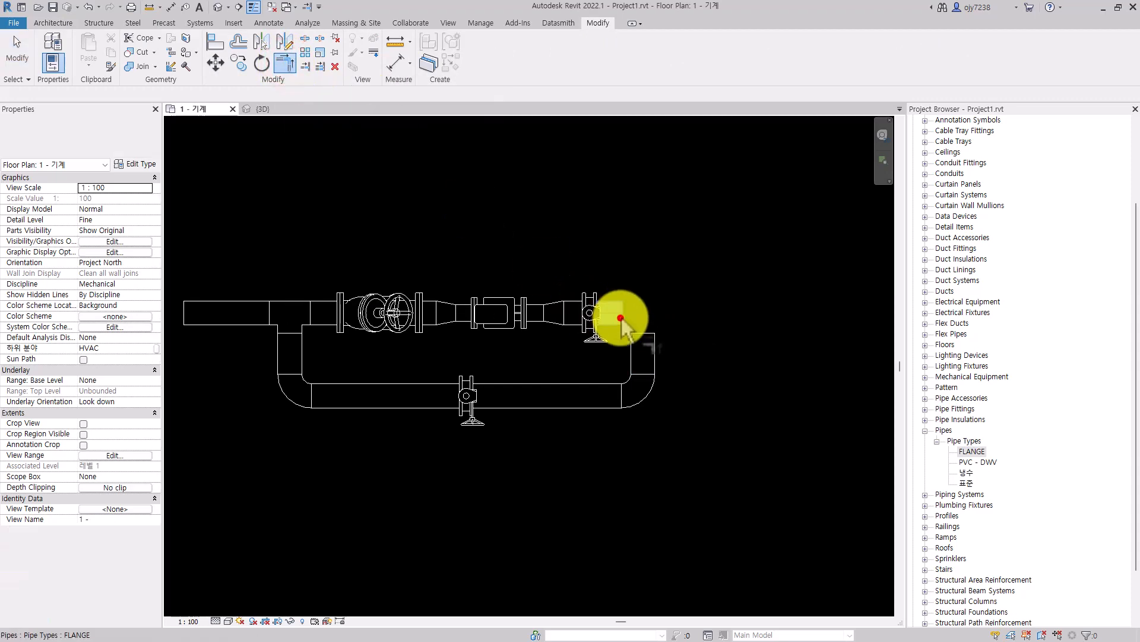
pyautogui.click(643, 333)
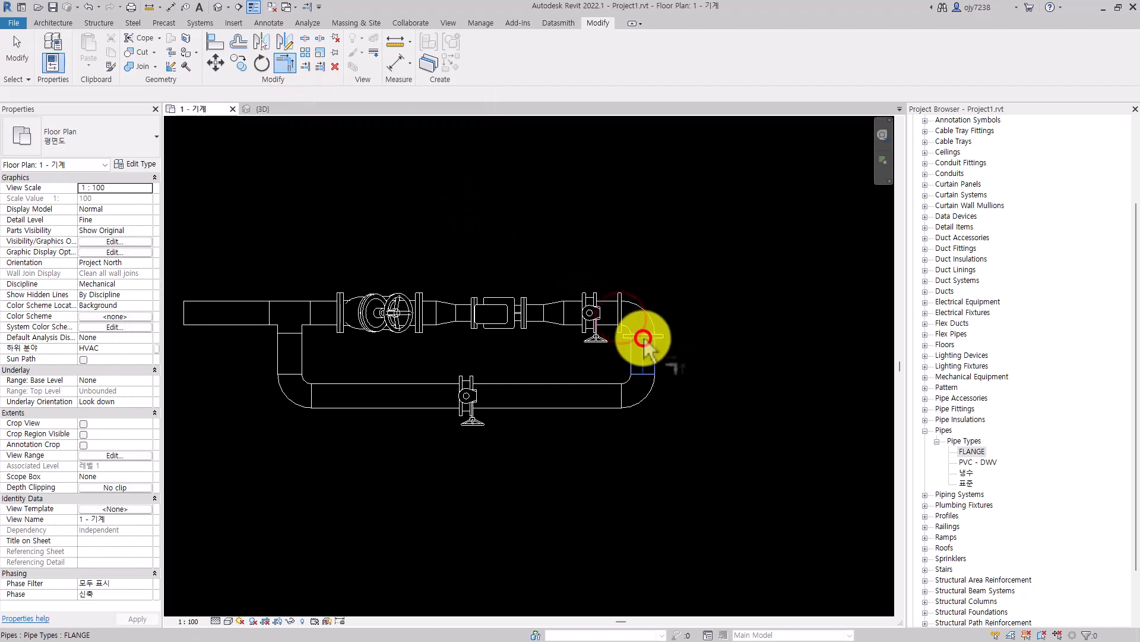
pyautogui.click(620, 306)
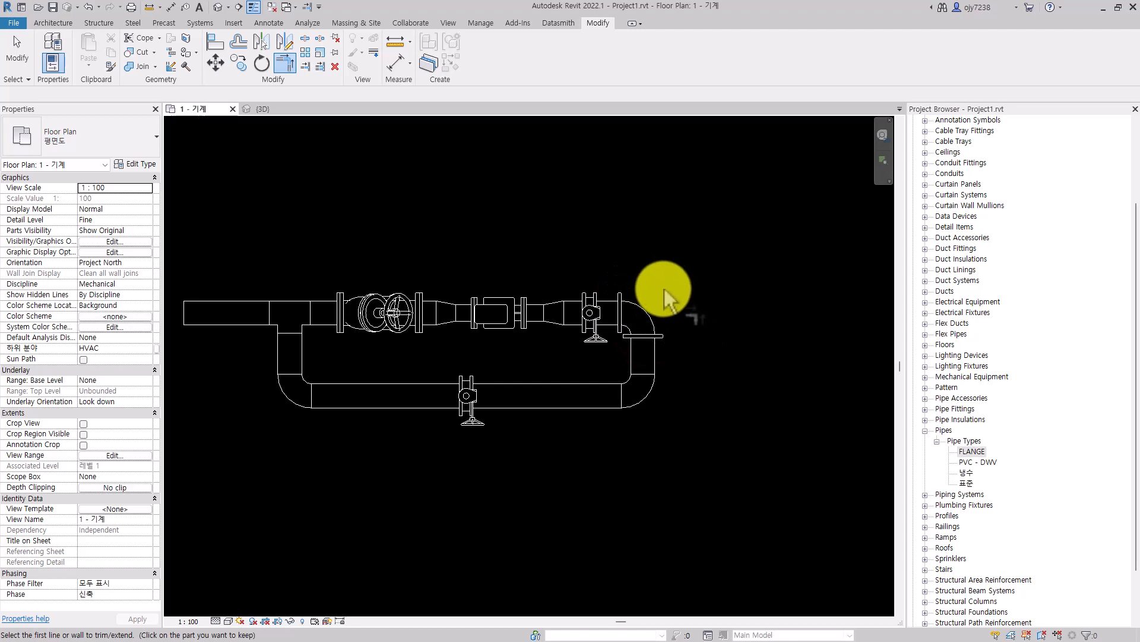
pyautogui.hotkey('ctrl', 'z')
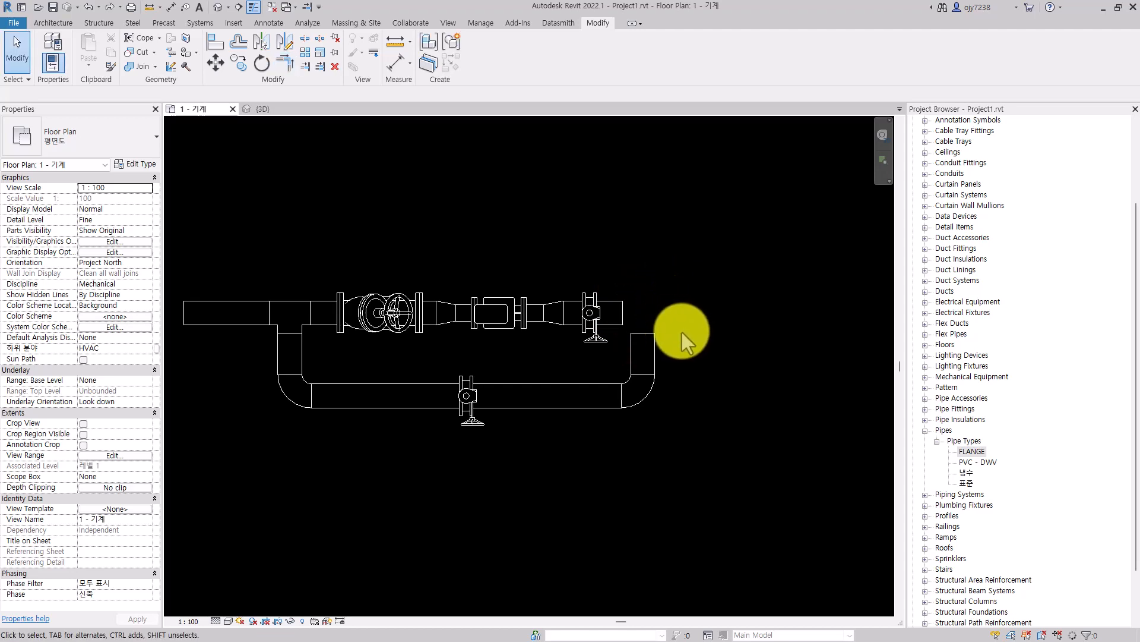
# Step: Set the flange's size range to None in the FLANGE pipe type's routing preferences and confirm the type properties
pyautogui.click(140, 165)
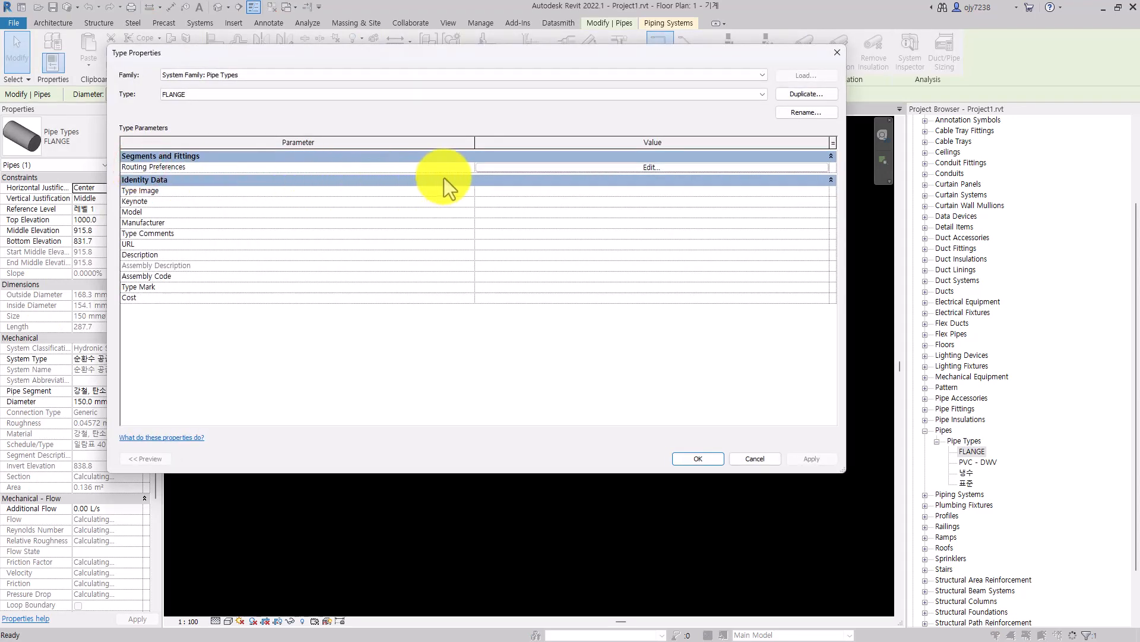
pyautogui.click(583, 167)
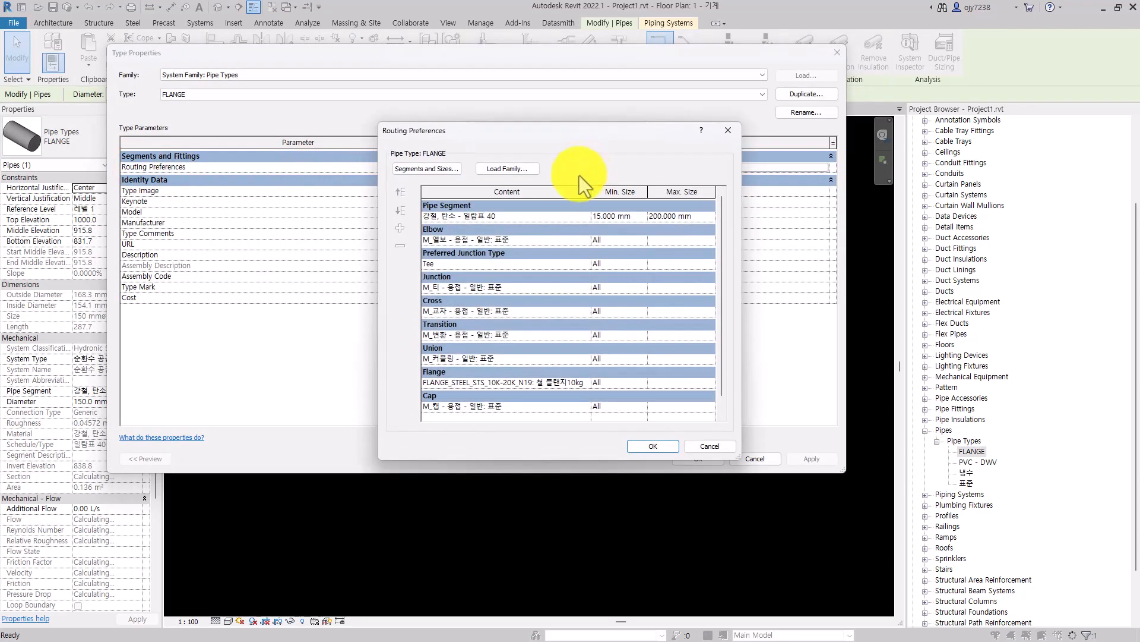
pyautogui.click(619, 382)
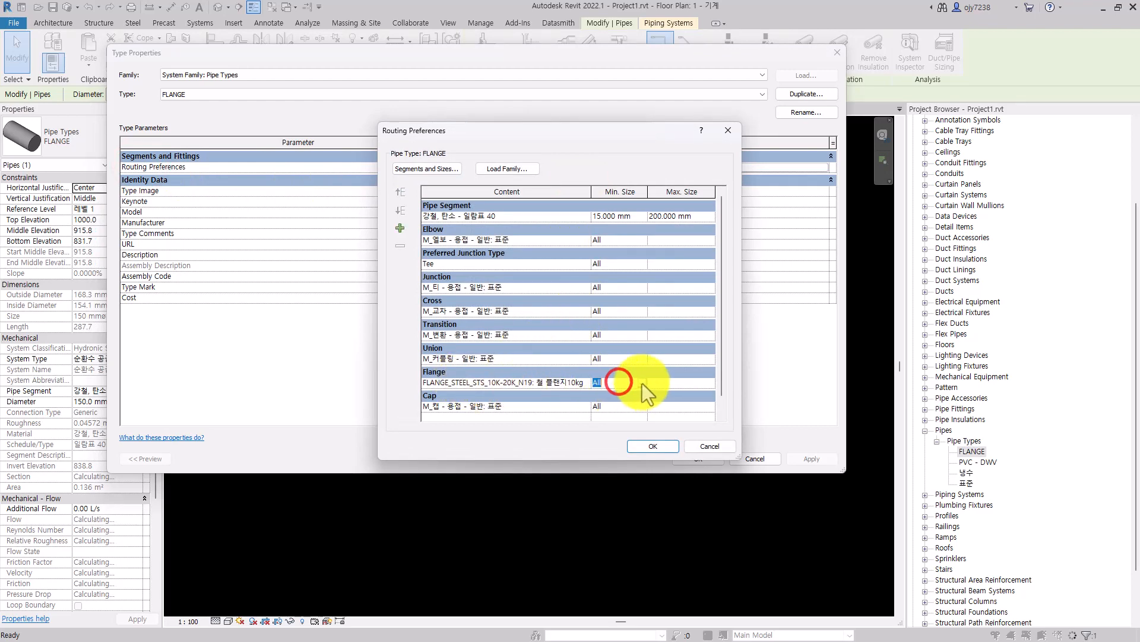
pyautogui.click(641, 383)
pyautogui.click(603, 393)
pyautogui.click(656, 447)
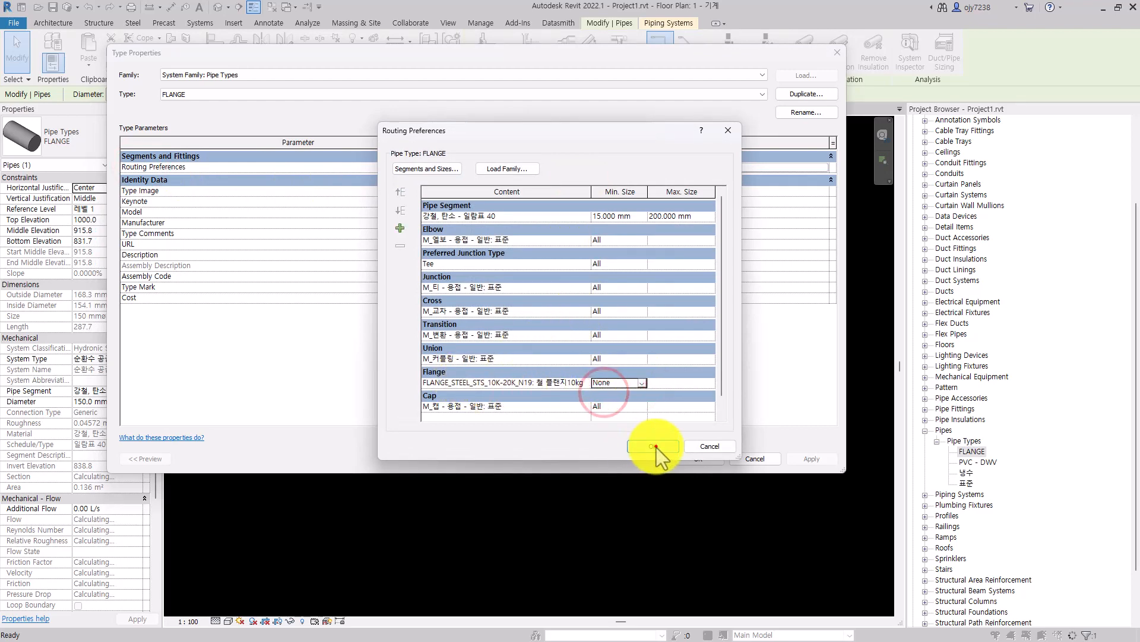
pyautogui.press('Return')
pyautogui.click(691, 412)
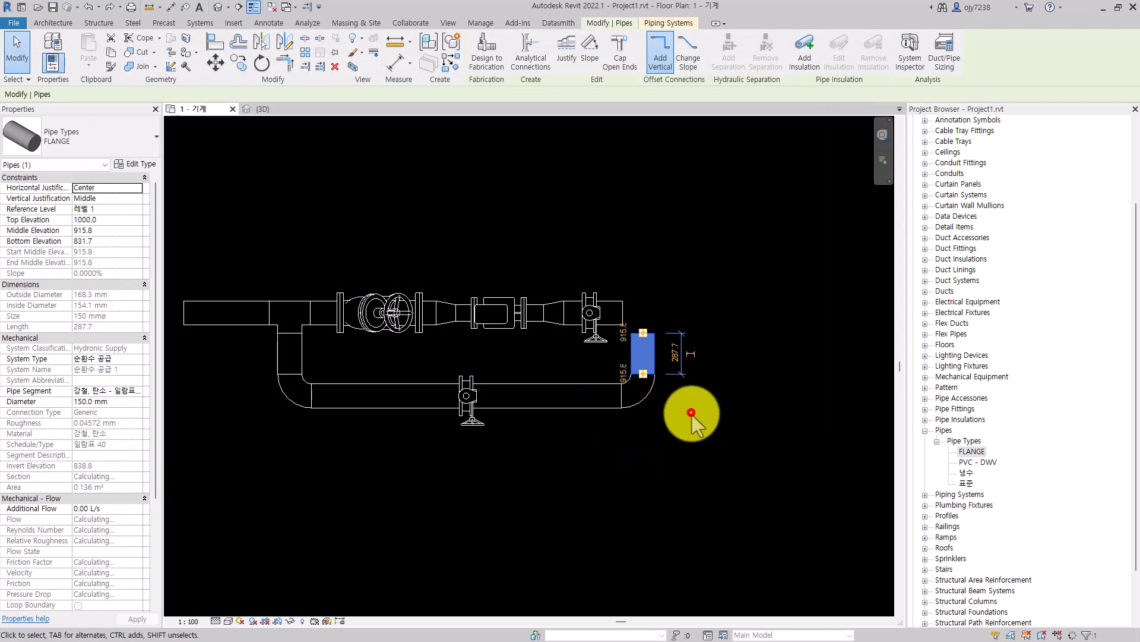
# Step: Retry the corner join with the flange range disabled, picking the main pipe before the bypass branch, and undo it
pyautogui.click(284, 62)
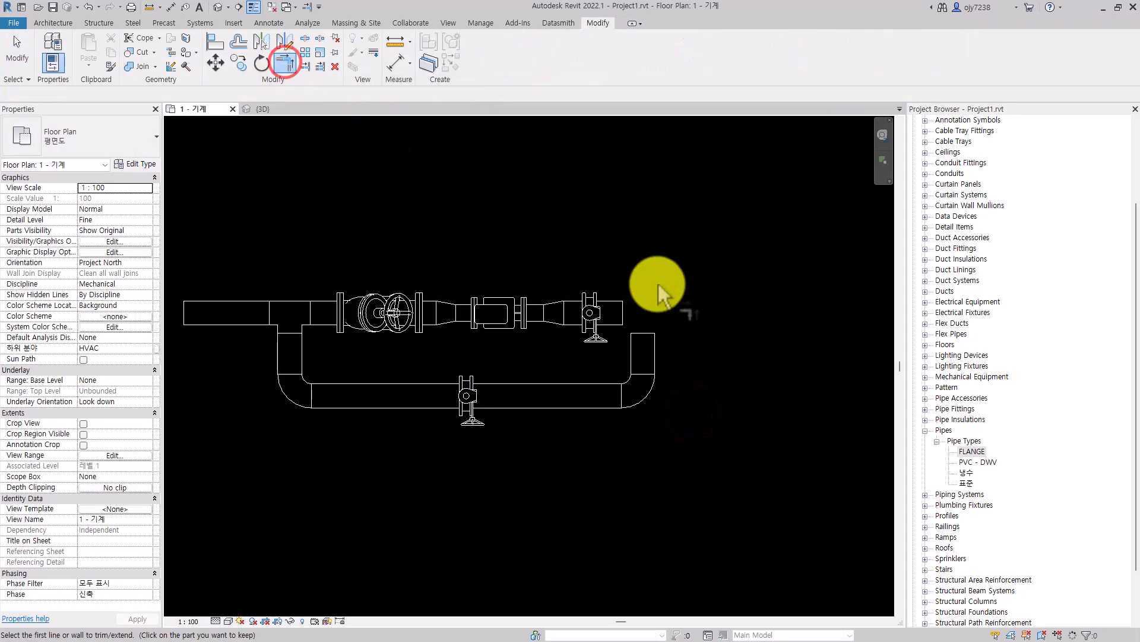
pyautogui.click(622, 309)
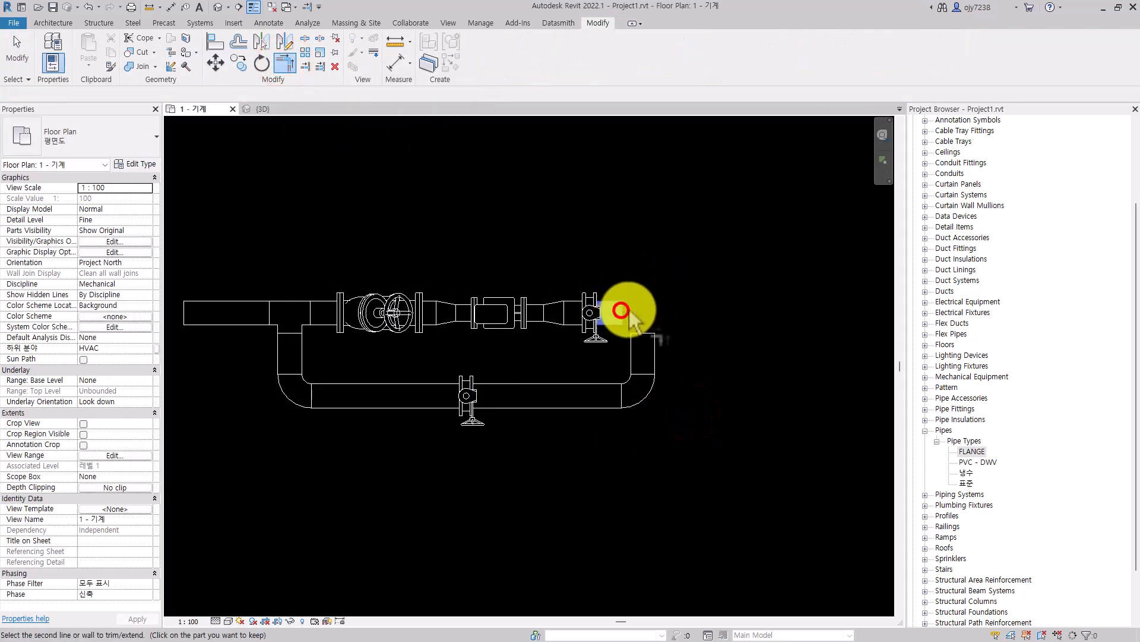
pyautogui.click(651, 355)
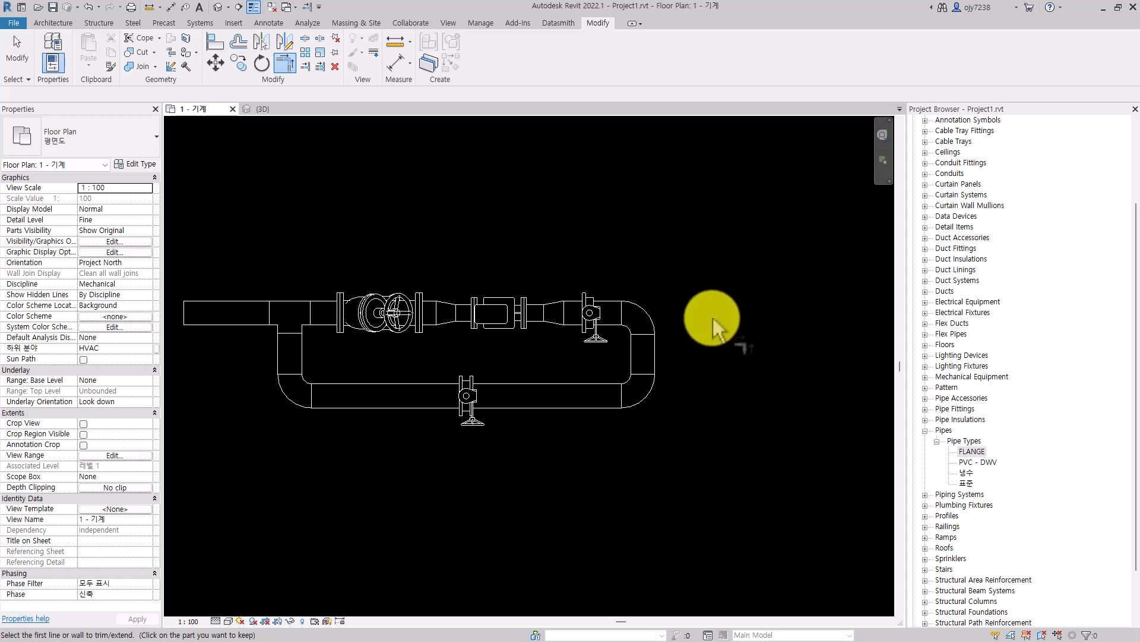
pyautogui.hotkey('ctrl', 'z')
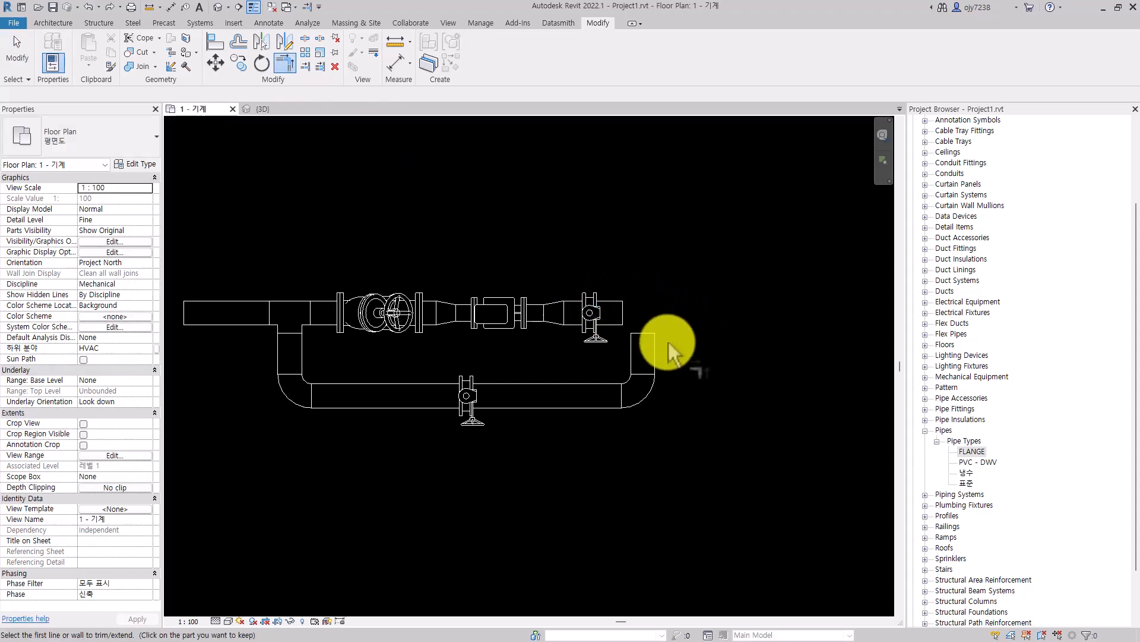
# Step: Join the corner picking the bypass branch before the main pipe, and undo all edits back to the original tee and end pipe
pyautogui.click(643, 350)
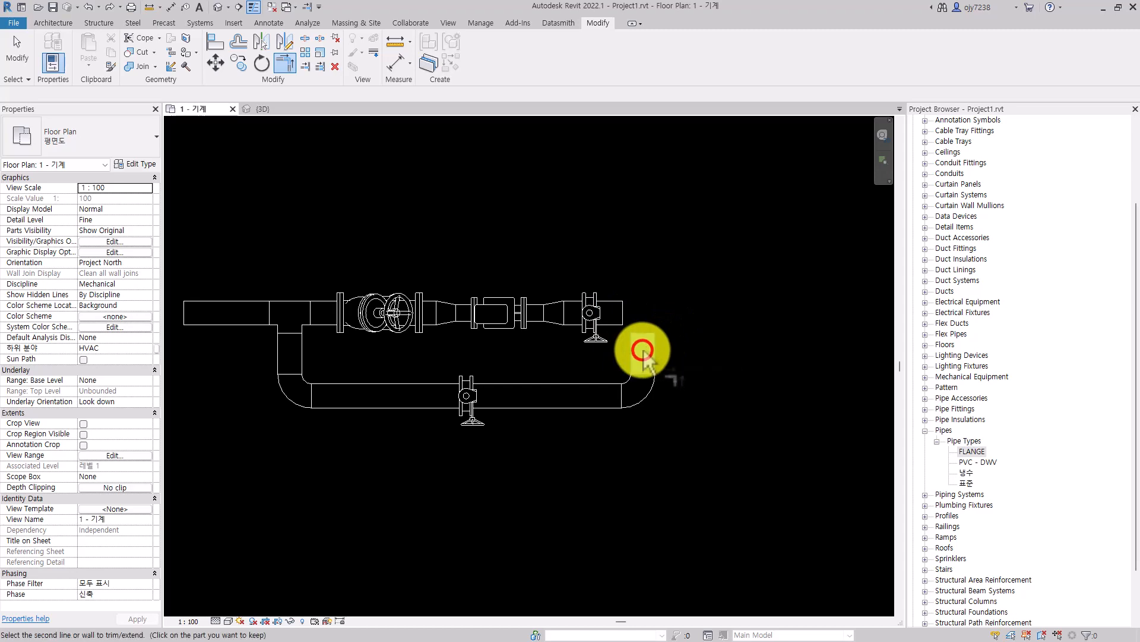
pyautogui.click(615, 309)
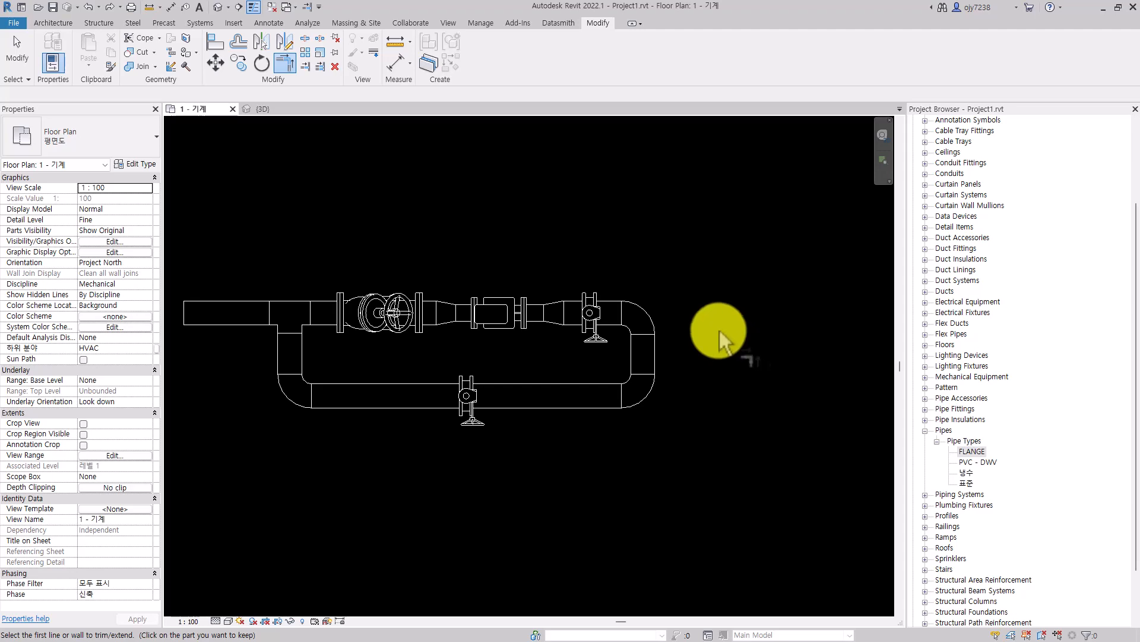
pyautogui.press('Escape')
pyautogui.hotkey('ctrl', 'z')
pyautogui.moveTo(718, 385); pyautogui.dragTo(738, 382, button='middle')
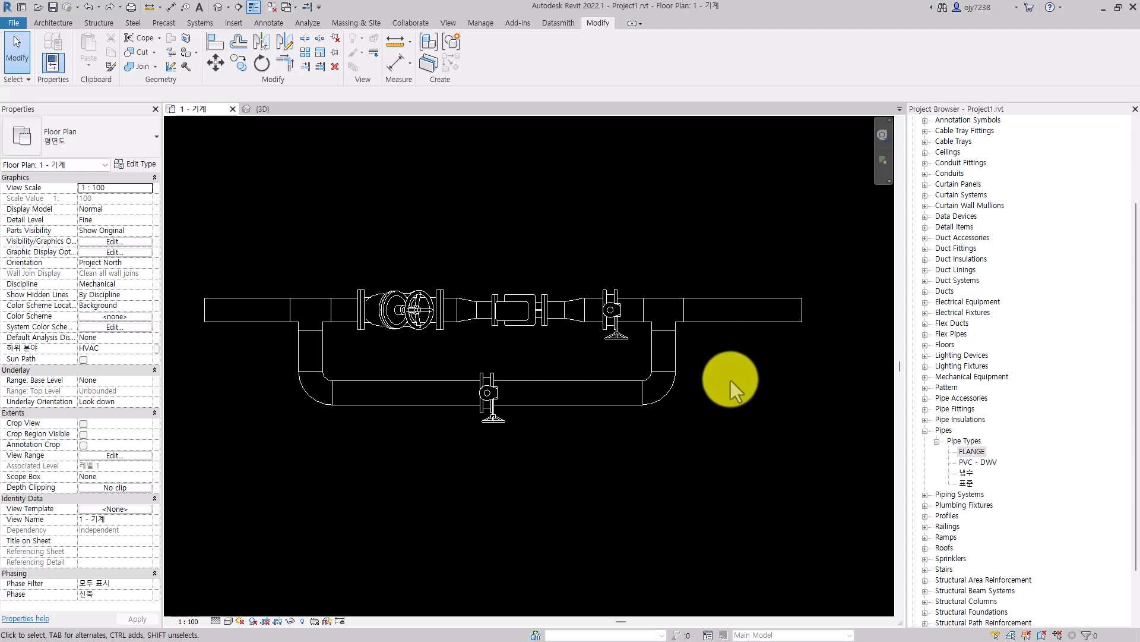
# Step: Duplicate the FLANGE pipe type of the main line's left end pipe under the name NONE
pyautogui.click(234, 304)
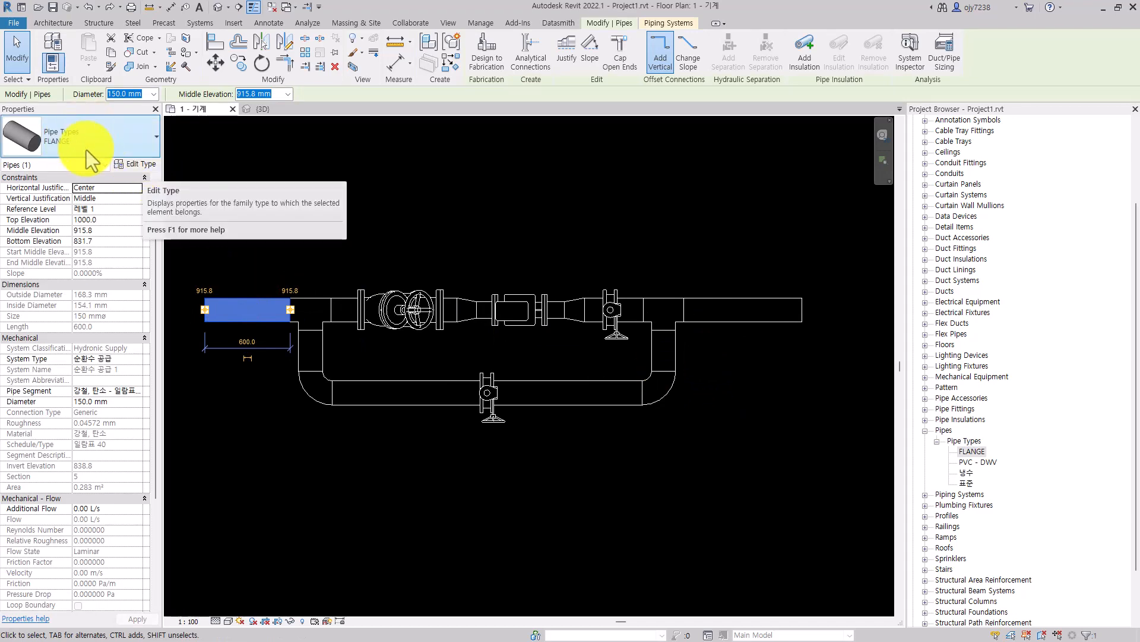
pyautogui.click(137, 164)
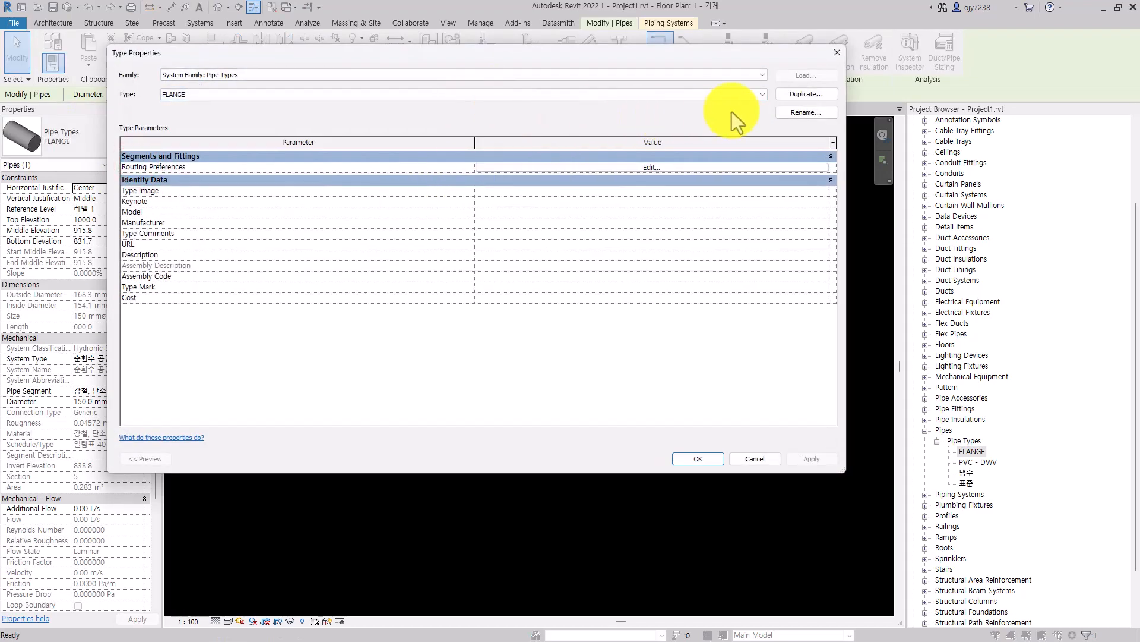
pyautogui.click(796, 96)
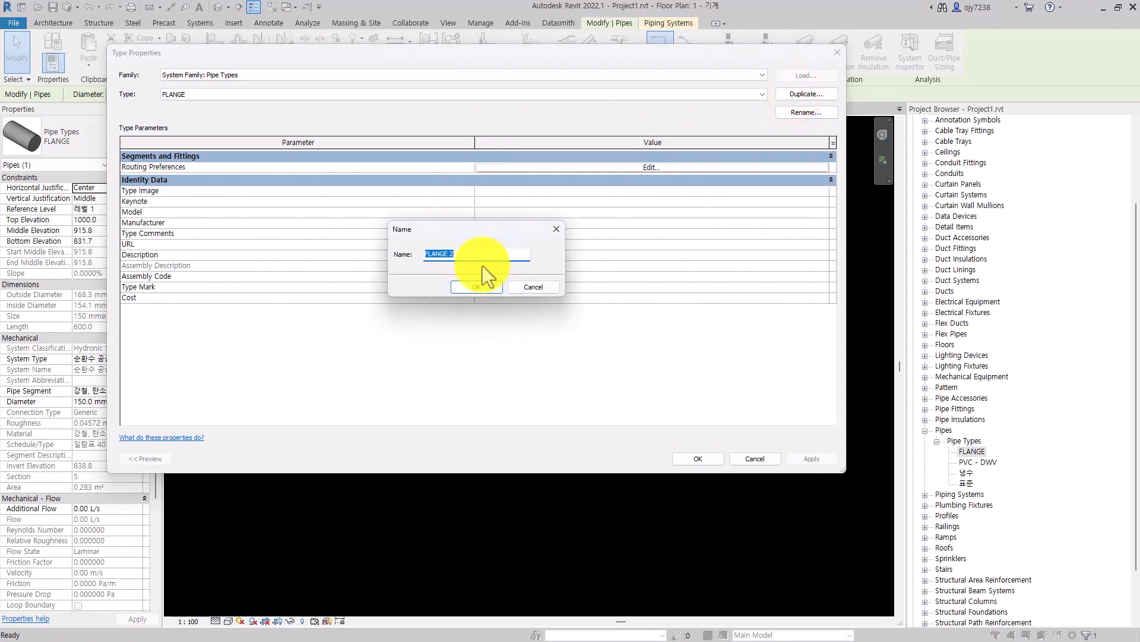
pyautogui.write('NONE')
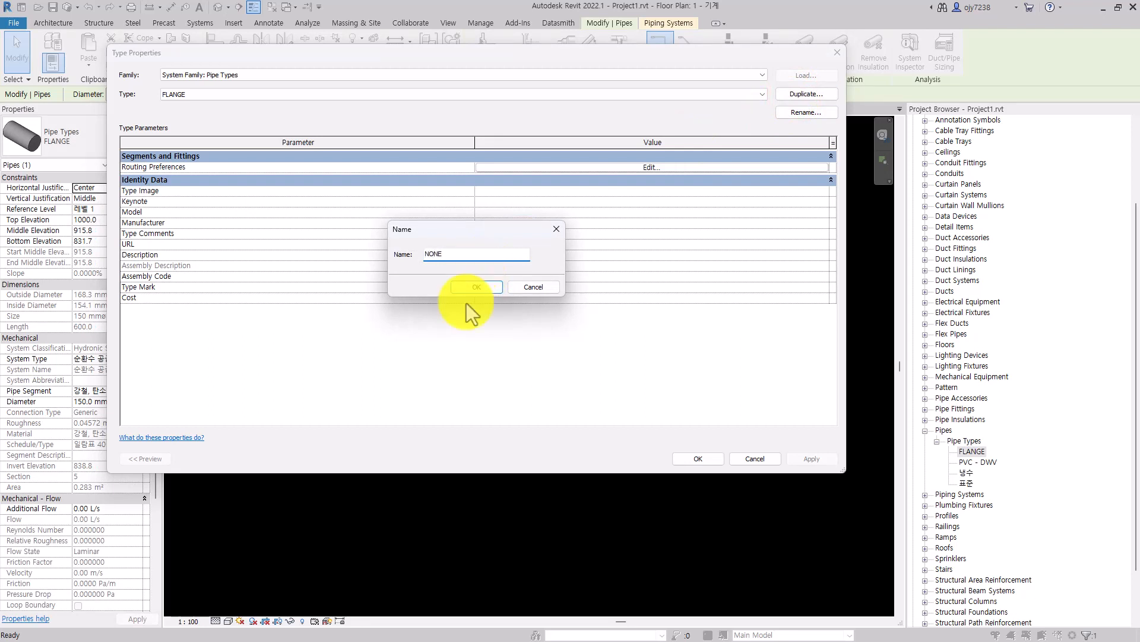
pyautogui.click(482, 289)
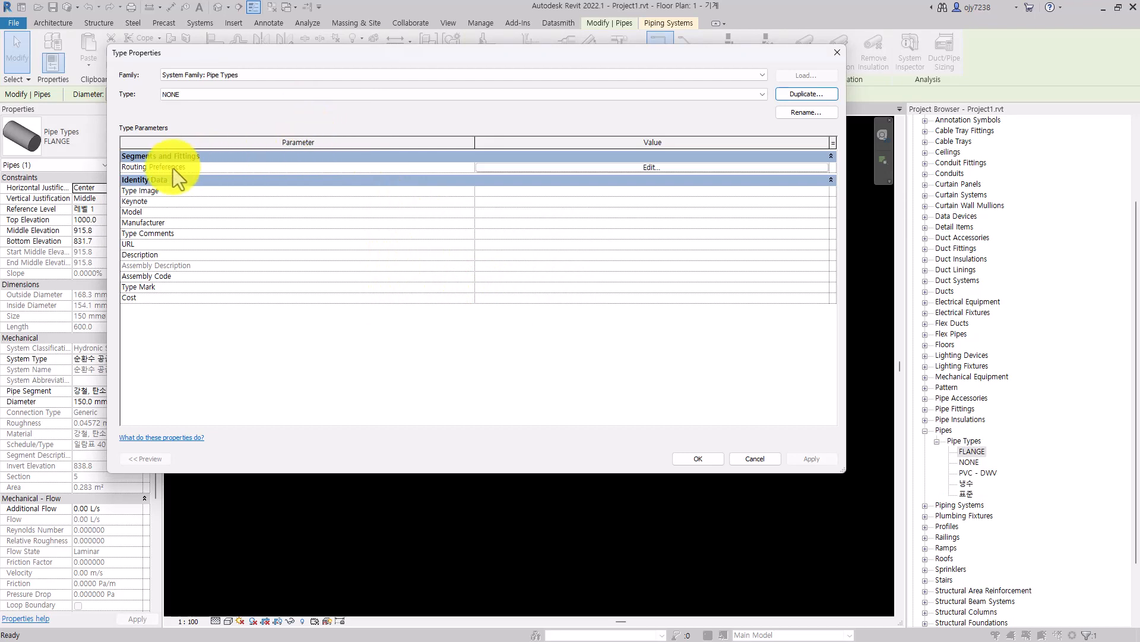
# Step: Set the flange's size range to None in the NONE pipe type's routing preferences and accept the routing settings
pyautogui.click(616, 169)
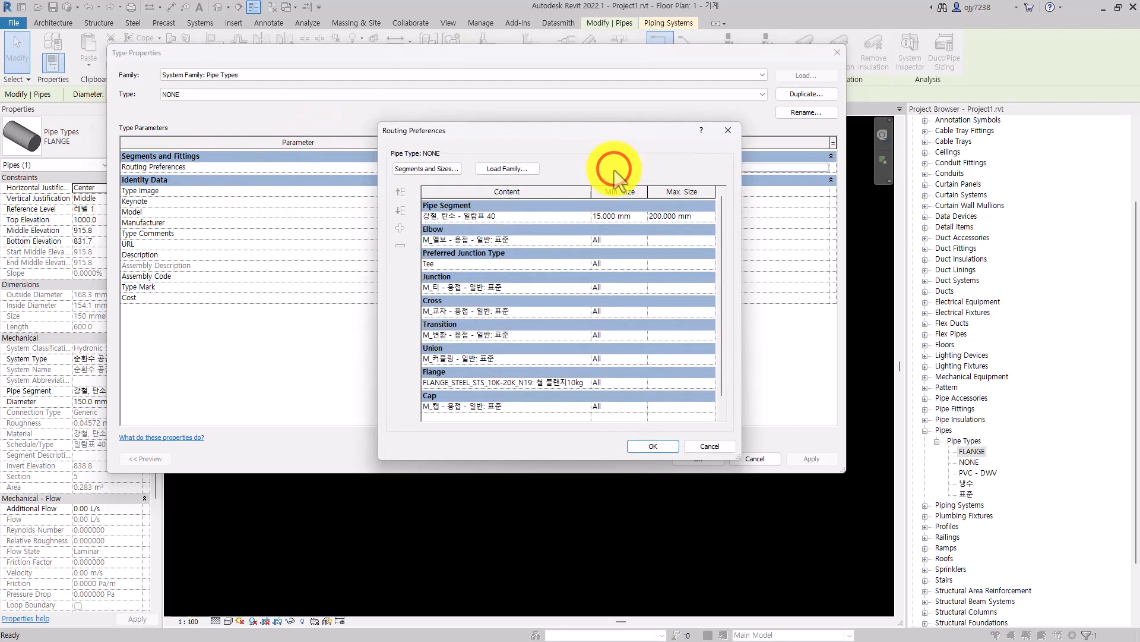
pyautogui.scroll(-1, 528, 350)
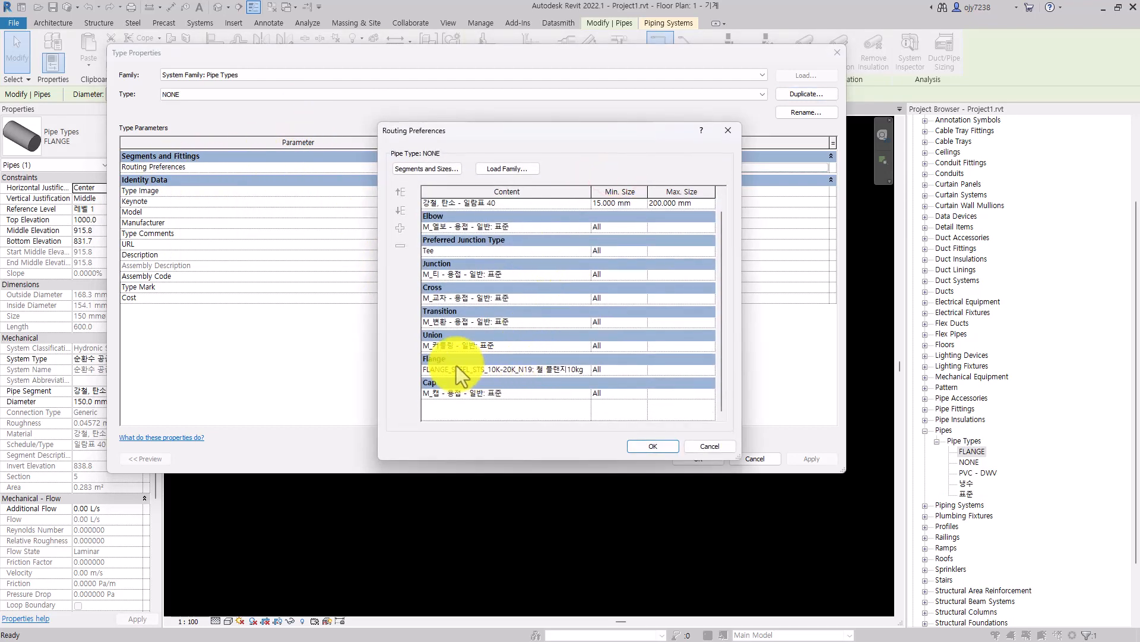
pyautogui.click(607, 370)
pyautogui.click(641, 370)
pyautogui.click(607, 385)
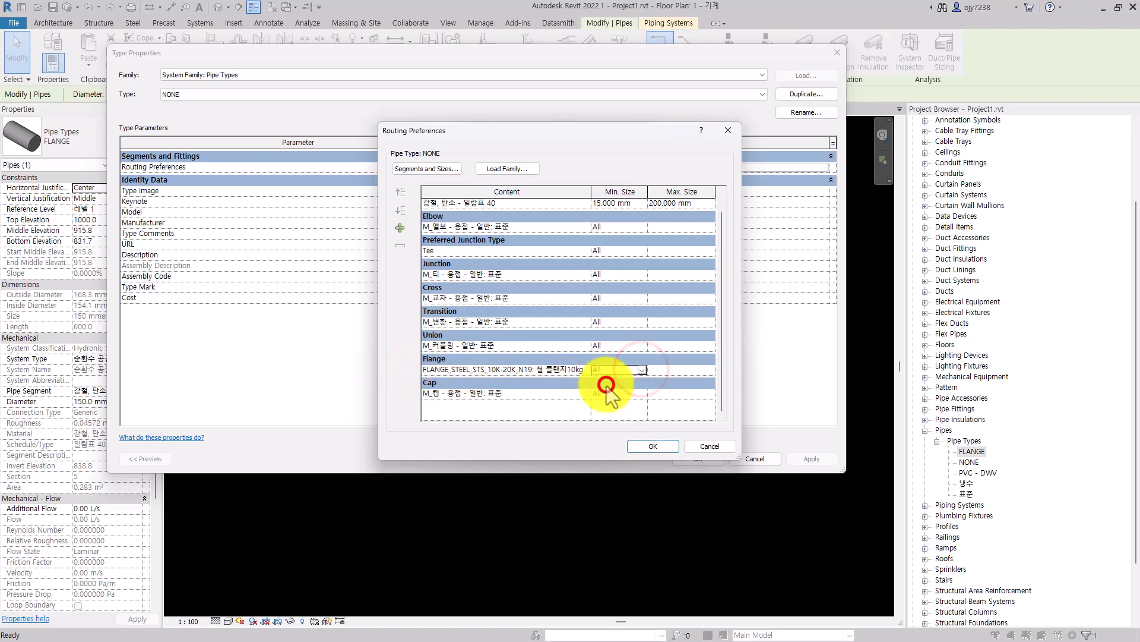
pyautogui.click(642, 369)
pyautogui.click(610, 383)
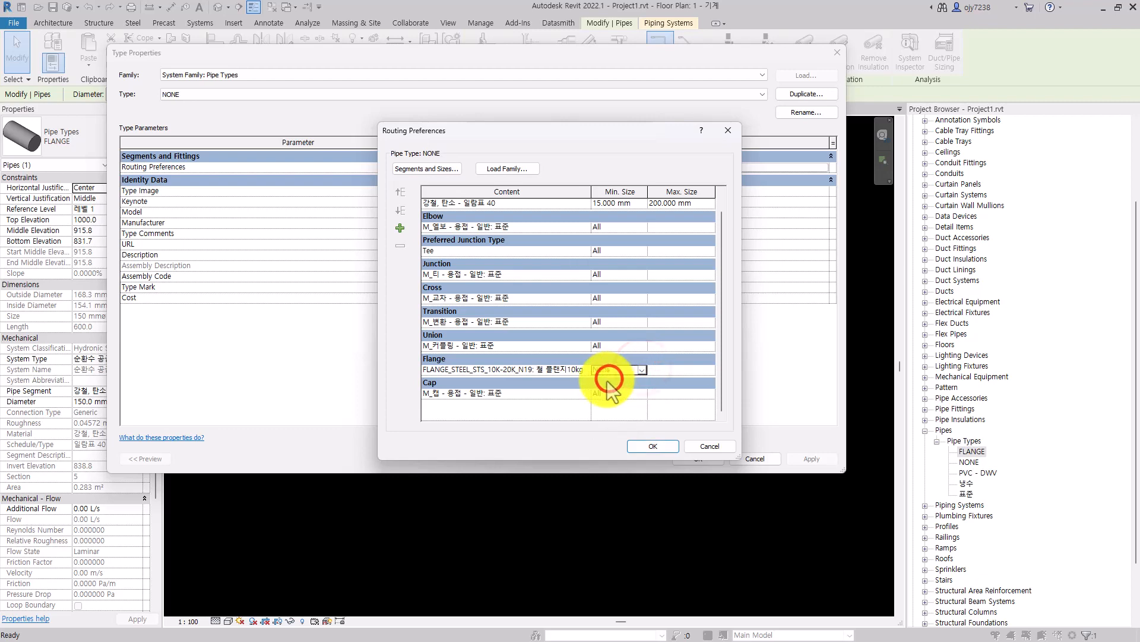
pyautogui.click(665, 445)
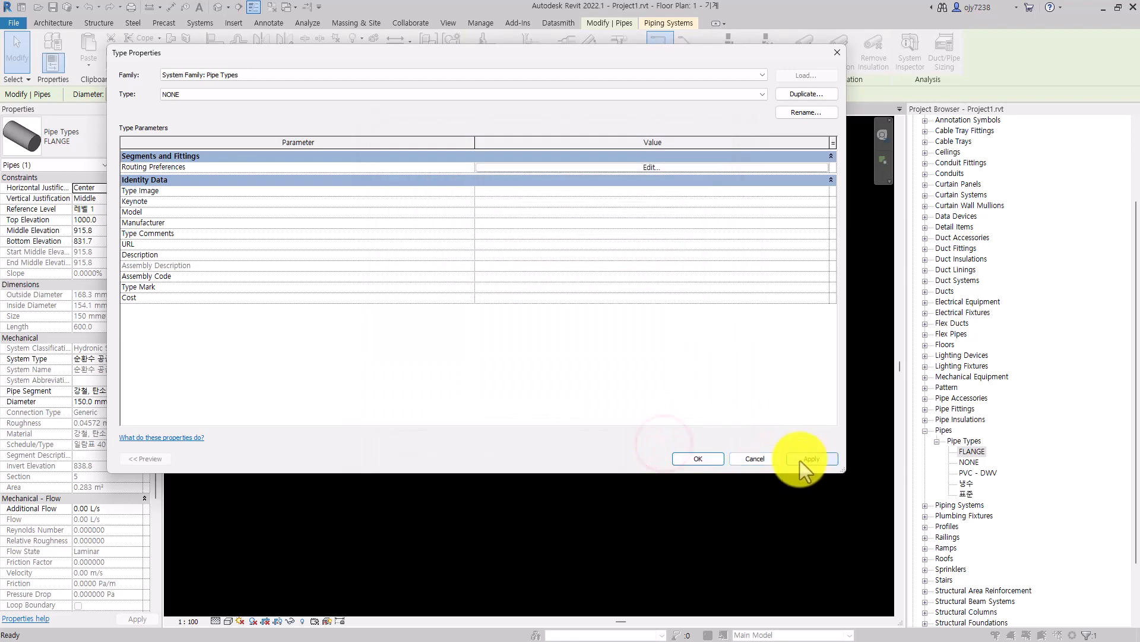
# Step: Apply the NONE pipe type, compare it with the FLANGE type, and accept NONE for the main line's left end pipe
pyautogui.click(801, 460)
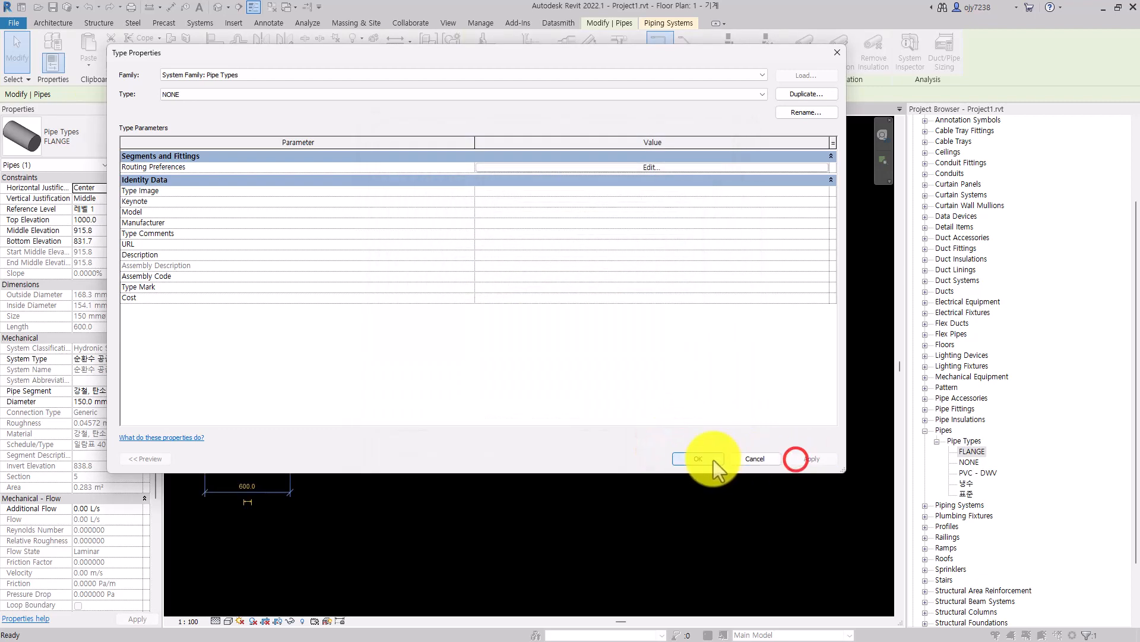
pyautogui.click(762, 95)
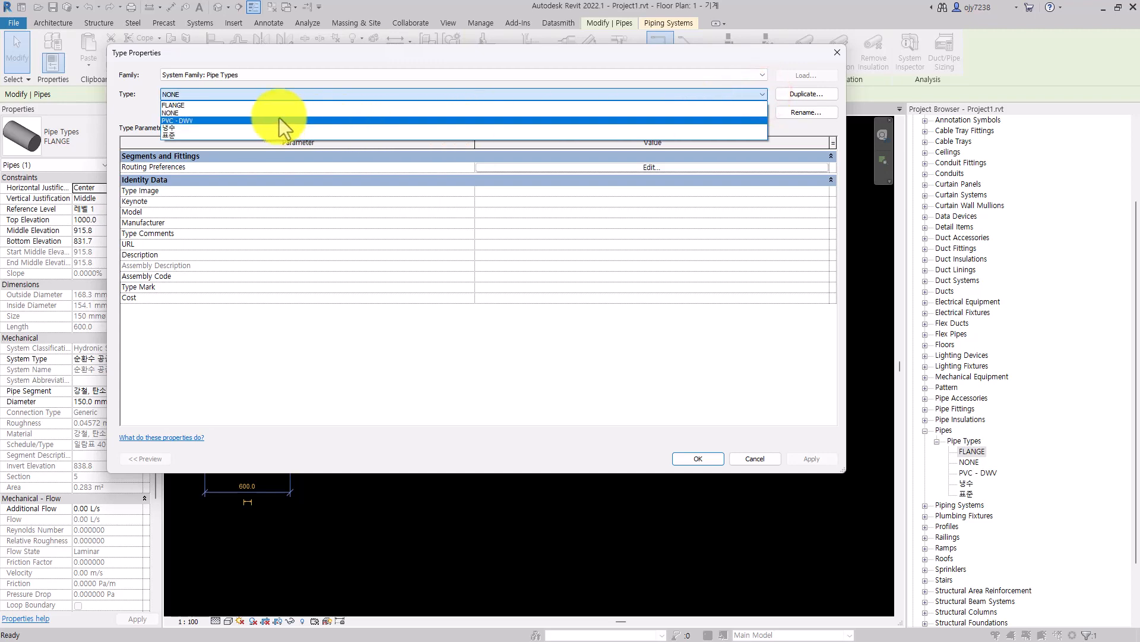
pyautogui.click(183, 104)
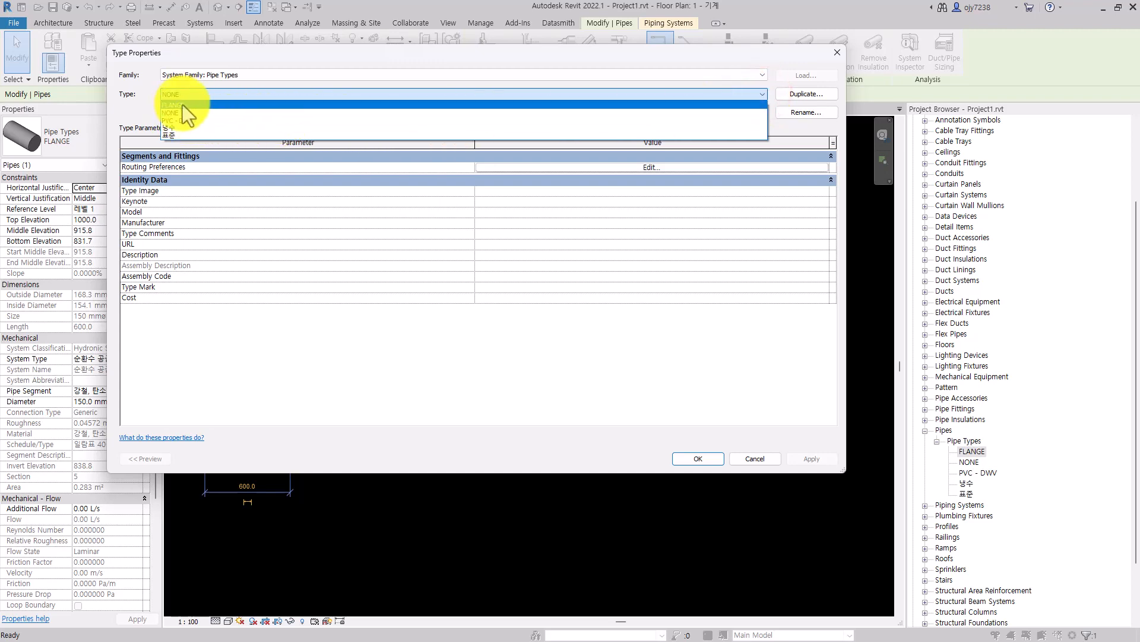
pyautogui.click(183, 105)
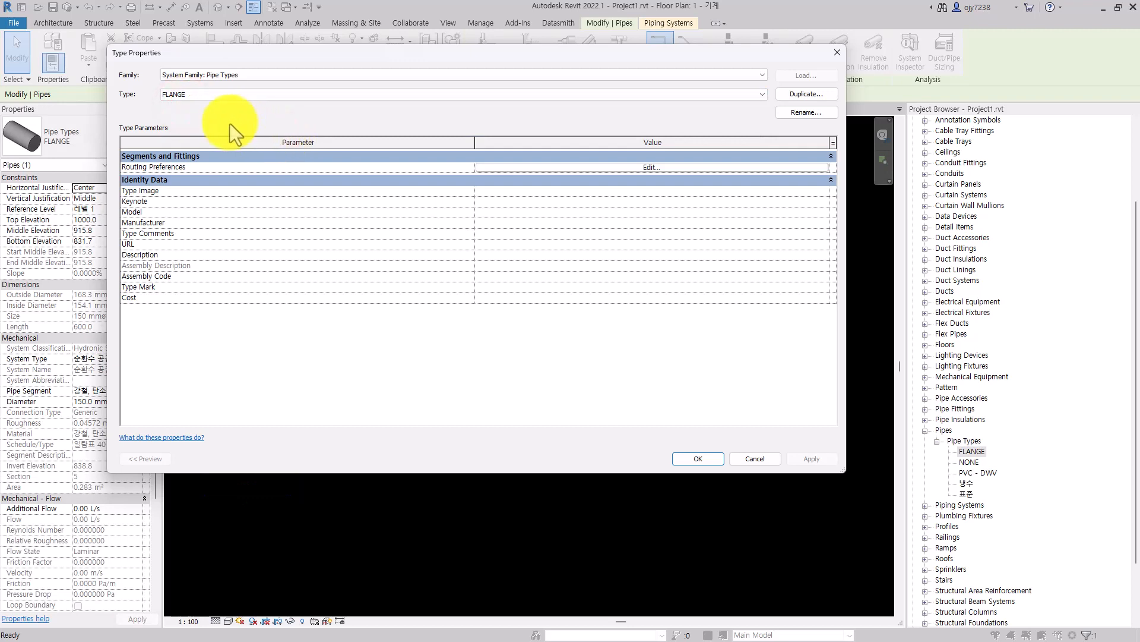
pyautogui.click(203, 95)
pyautogui.click(186, 113)
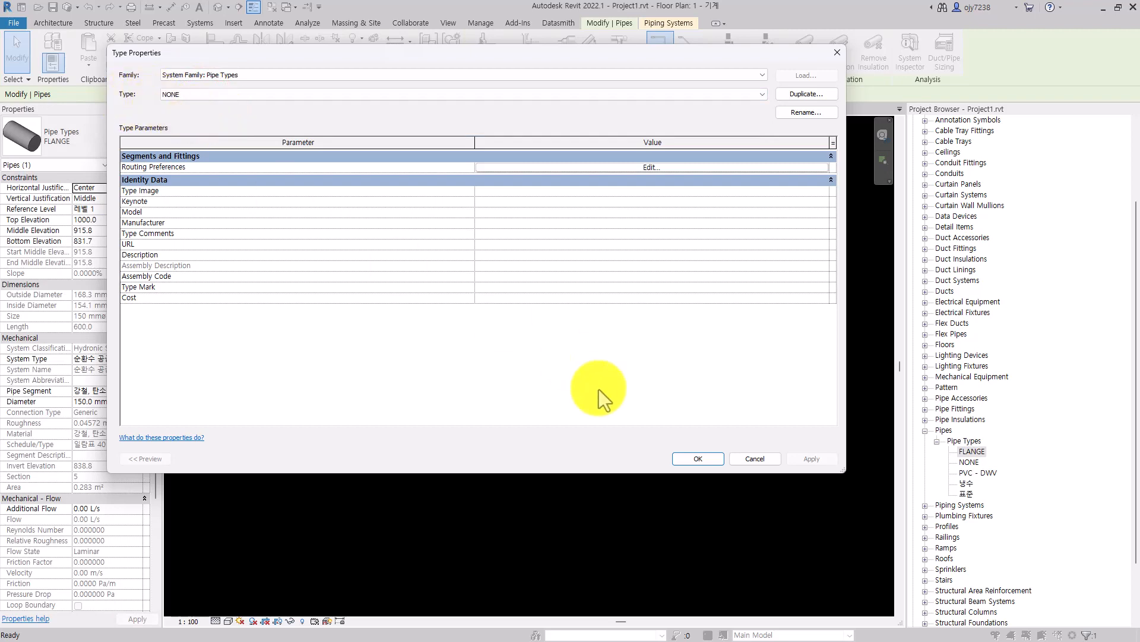
pyautogui.click(692, 456)
pyautogui.press('Escape')
pyautogui.moveTo(753, 375); pyautogui.dragTo(759, 332, button='middle')
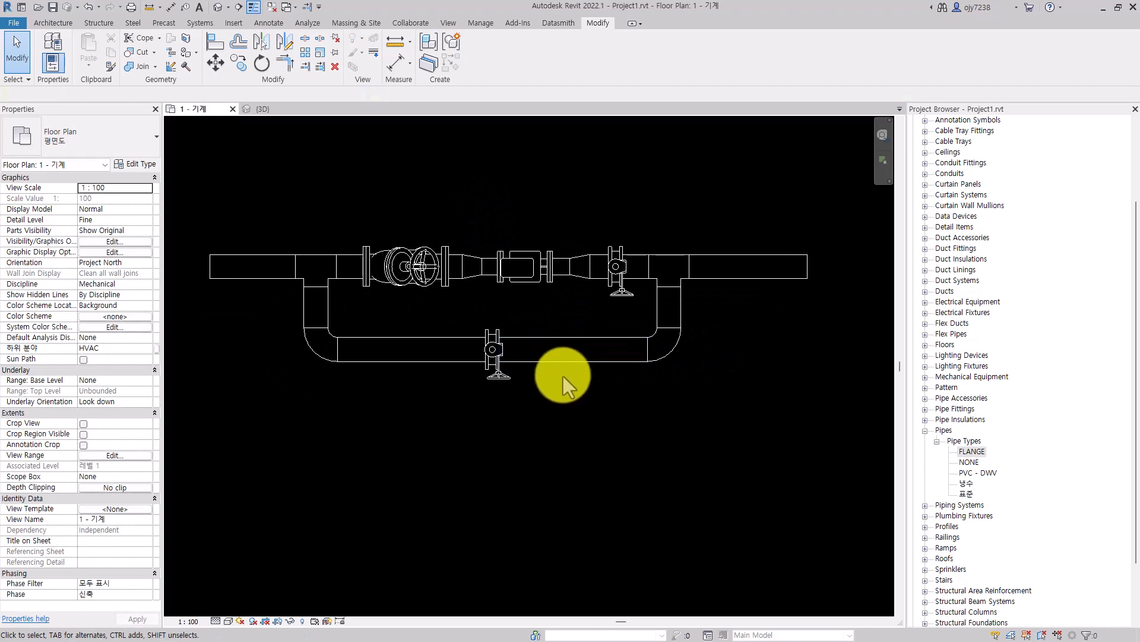
# Step: Draw a 150 mm FLANGE-type branch about 700 mm straight down from the bypass pipe right of its valve, and undo it
pyautogui.click(202, 23)
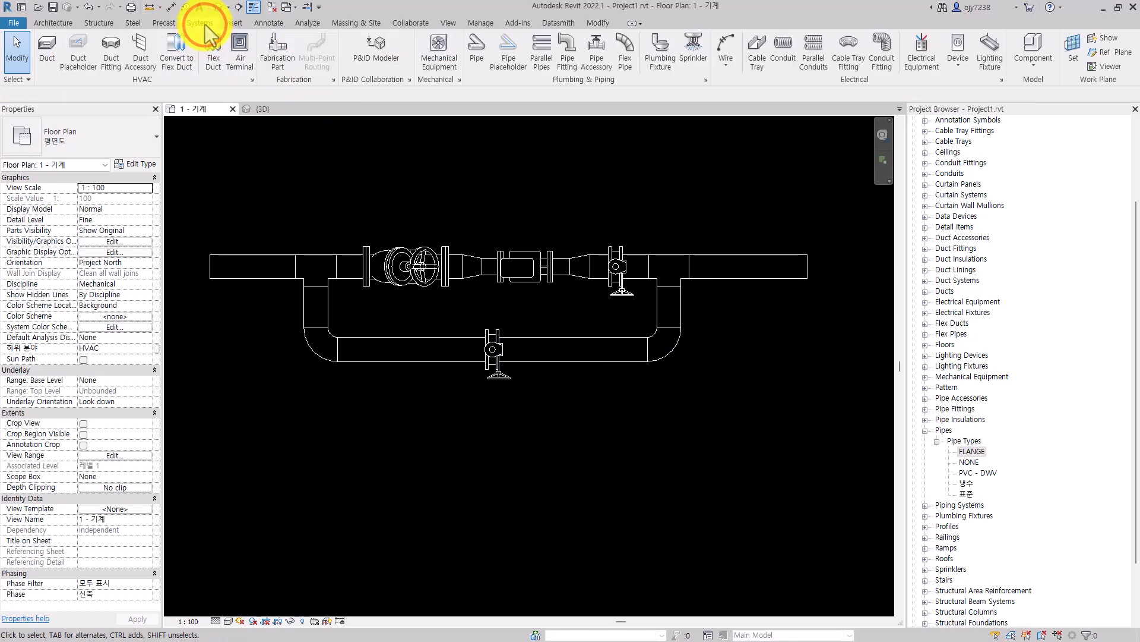
pyautogui.click(475, 48)
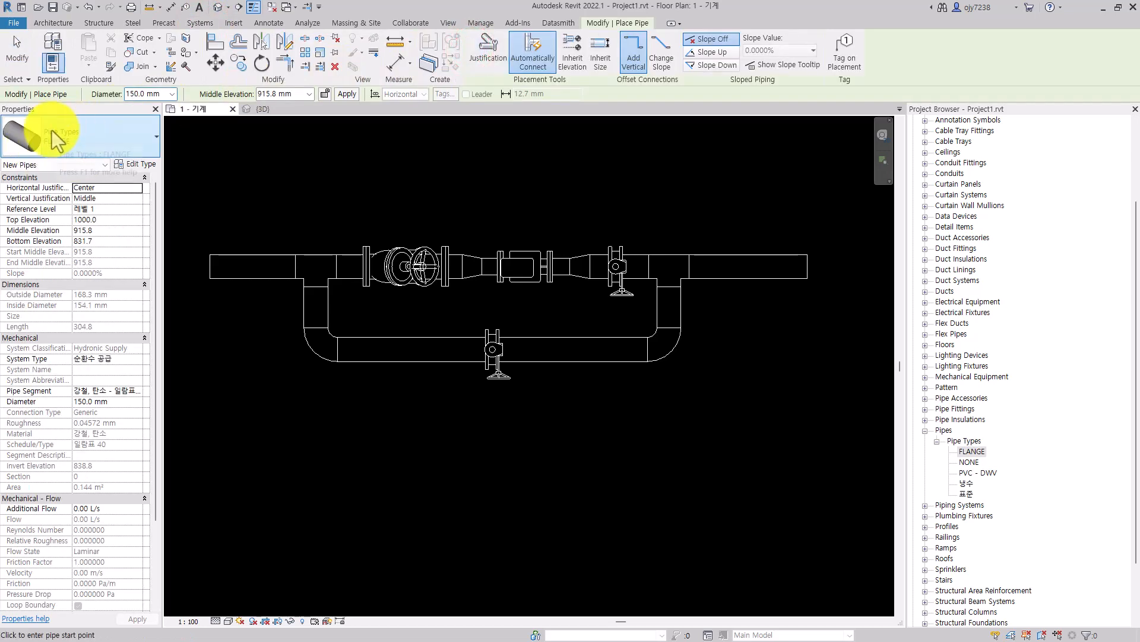
pyautogui.click(565, 351)
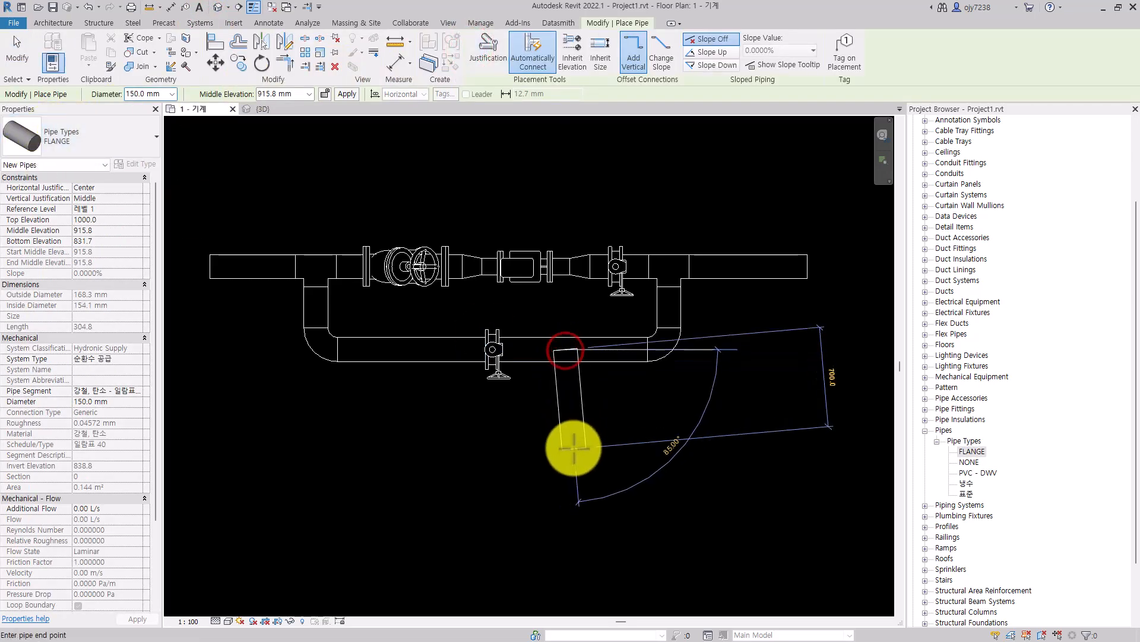
pyautogui.click(567, 449)
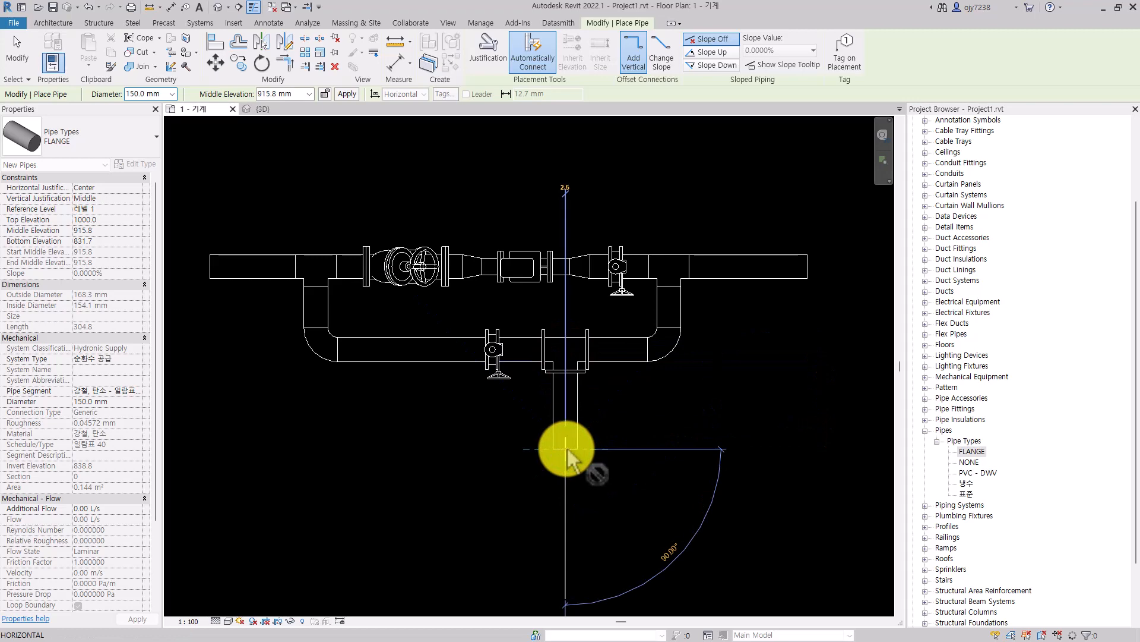
pyautogui.press('Escape')
pyautogui.press('Escape')
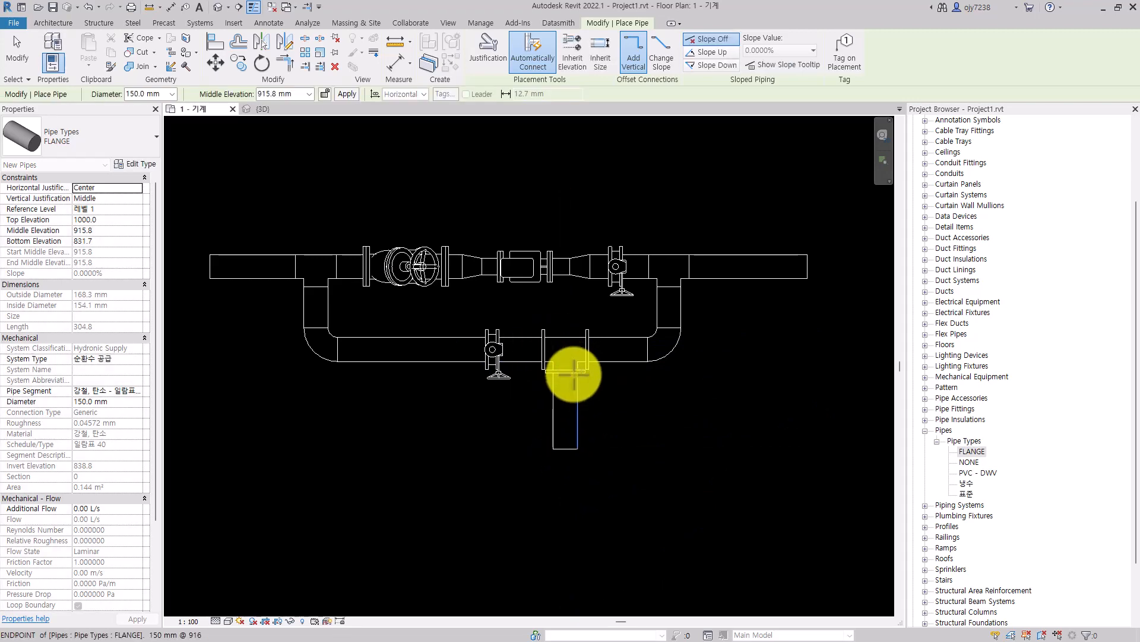
pyautogui.hotkey('ctrl', 'z')
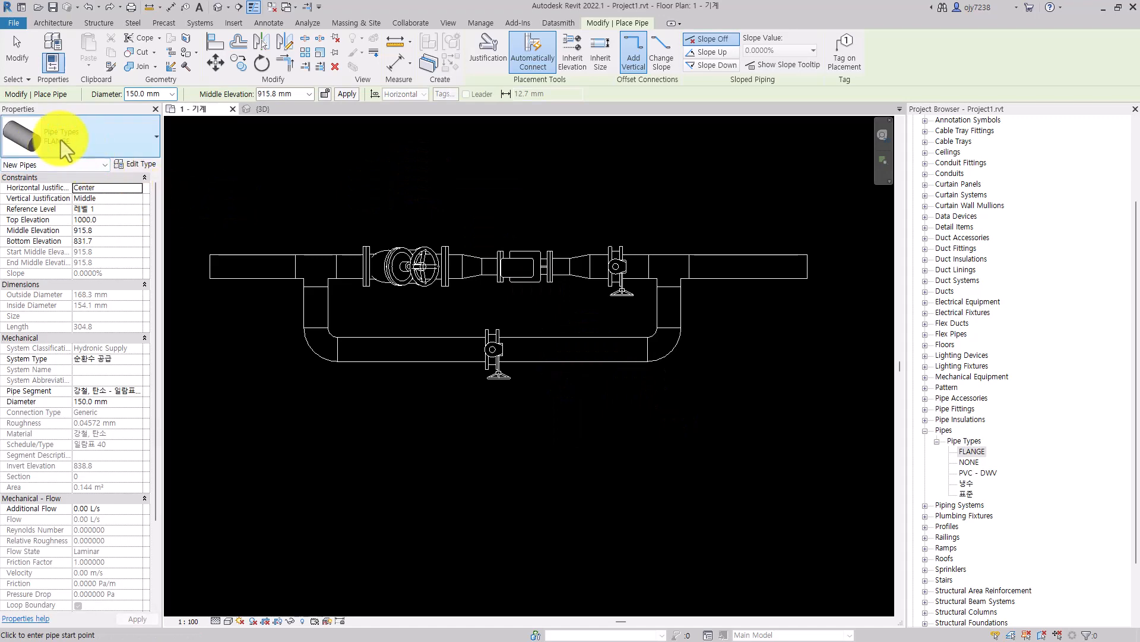
# Step: Draw a 150 mm NONE-type branch down from the bypass pipe right of its valve, and turn its end to the right
pyautogui.click(101, 140)
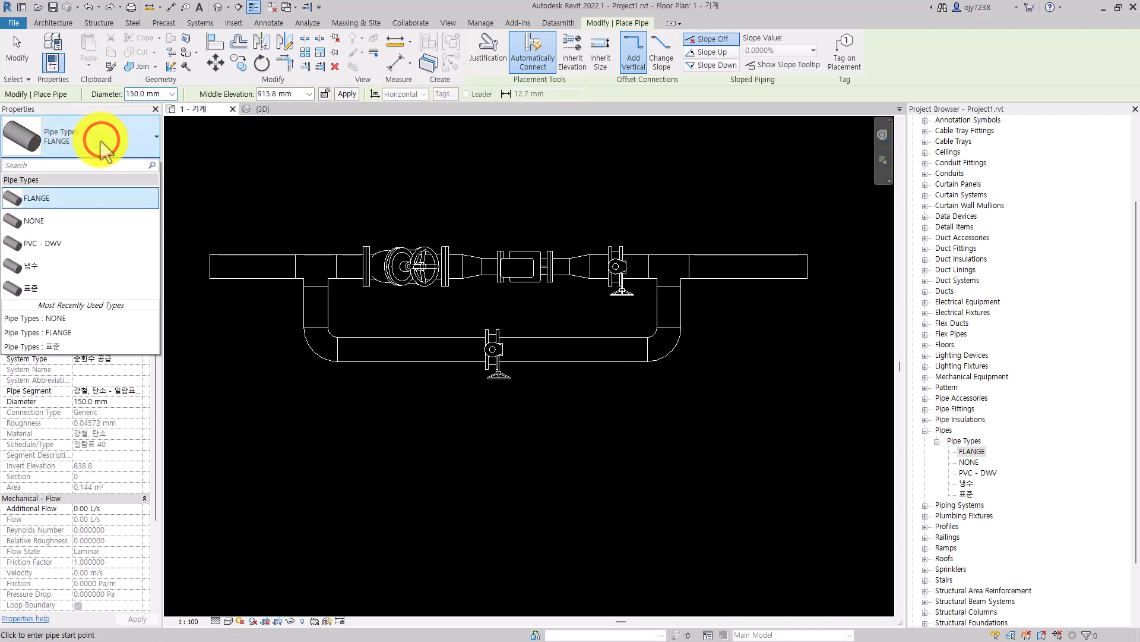
pyautogui.click(35, 221)
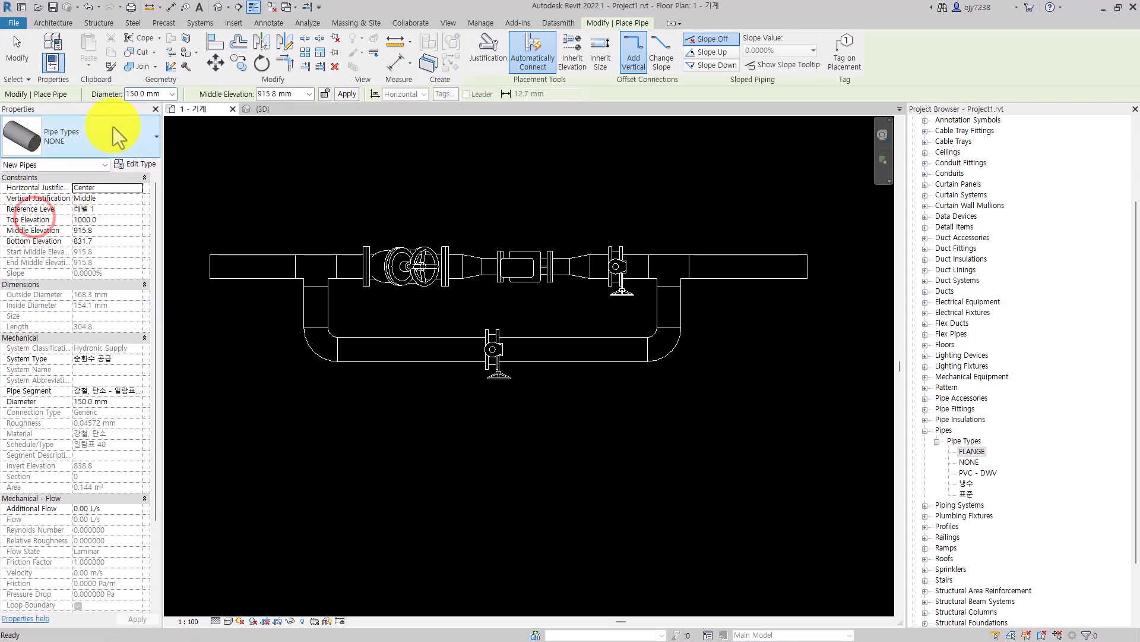
pyautogui.click(570, 351)
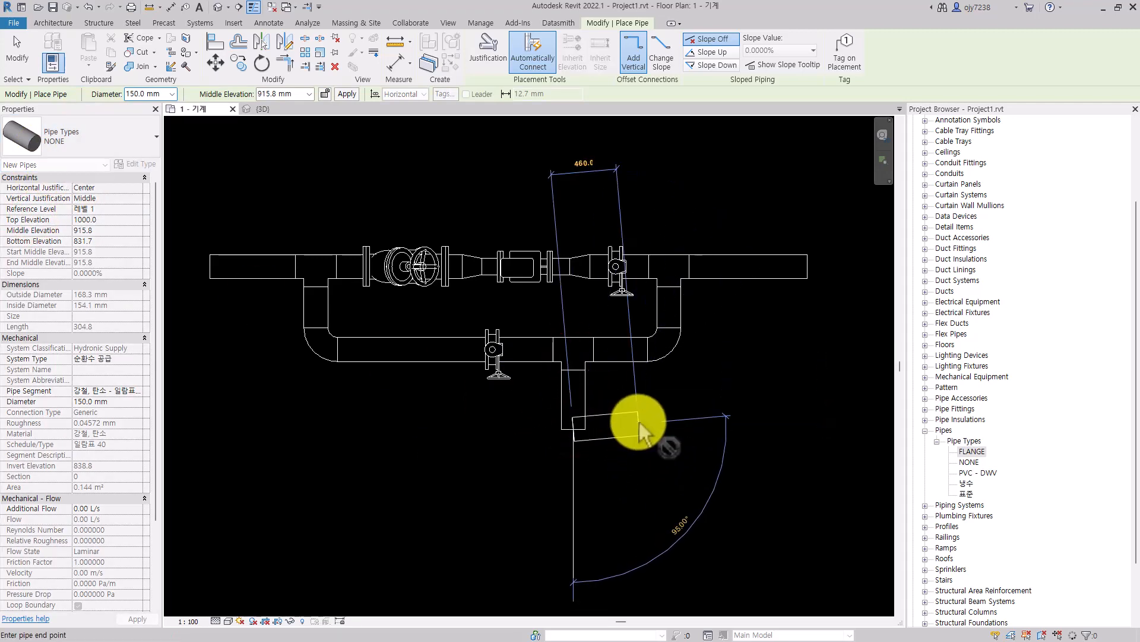
pyautogui.click(646, 436)
pyautogui.press('Escape')
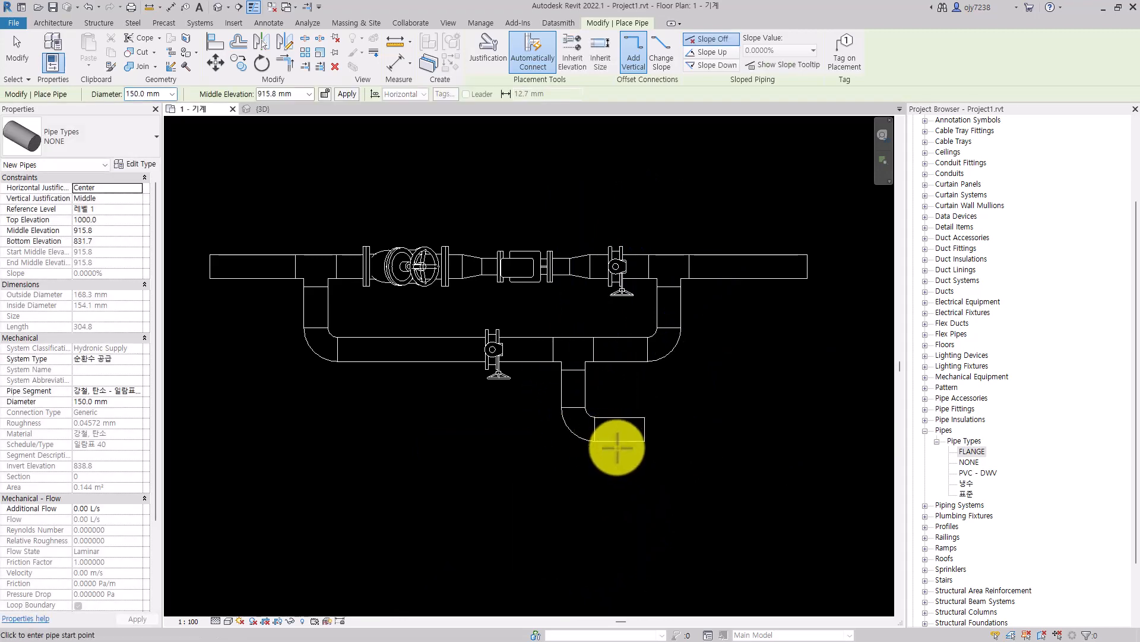
pyautogui.press('Escape')
# Step: Delete the bypass's new tee, right pipe and right elbow, and check the pipe types of the two loose ends
pyautogui.moveTo(536, 315); pyautogui.dragTo(727, 382)
pyautogui.press('Delete')
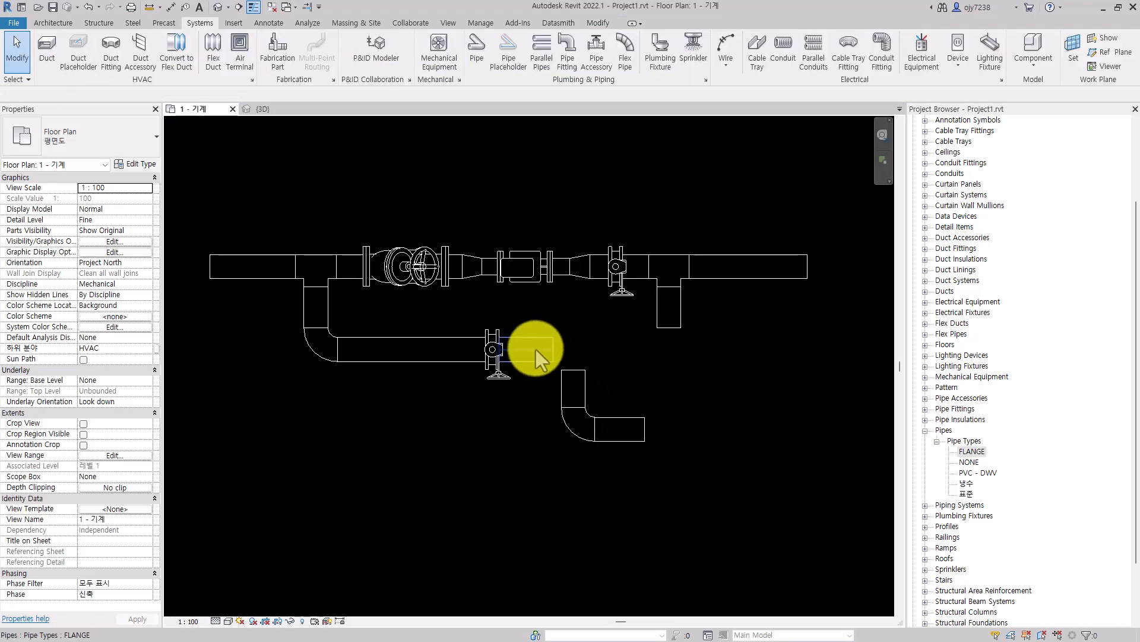
pyautogui.click(579, 376)
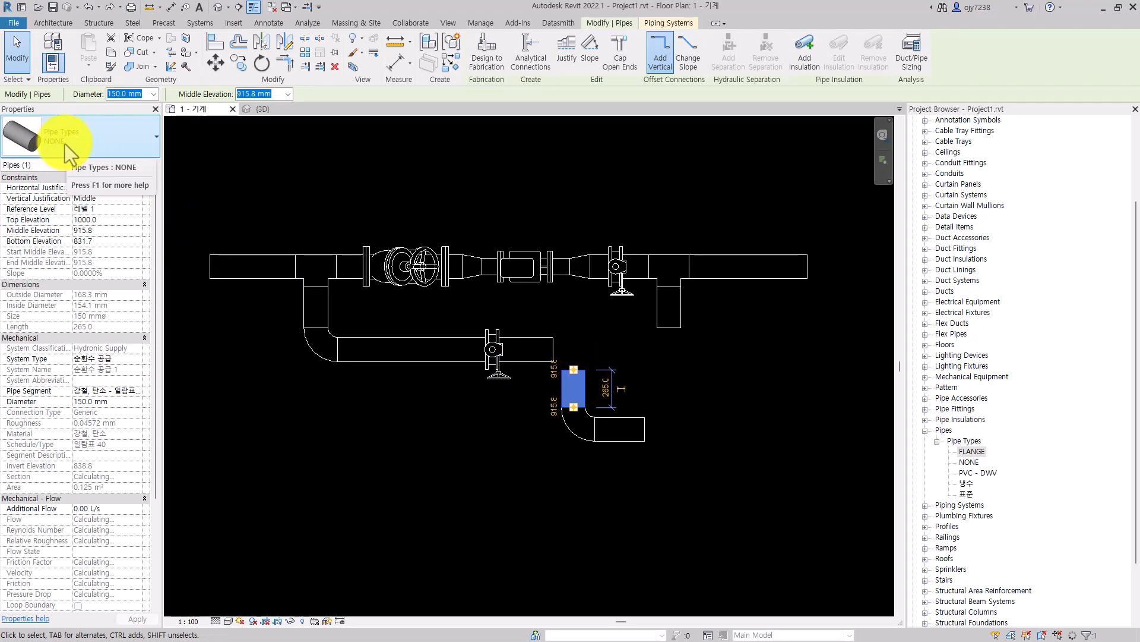
pyautogui.click(586, 330)
pyautogui.click(543, 342)
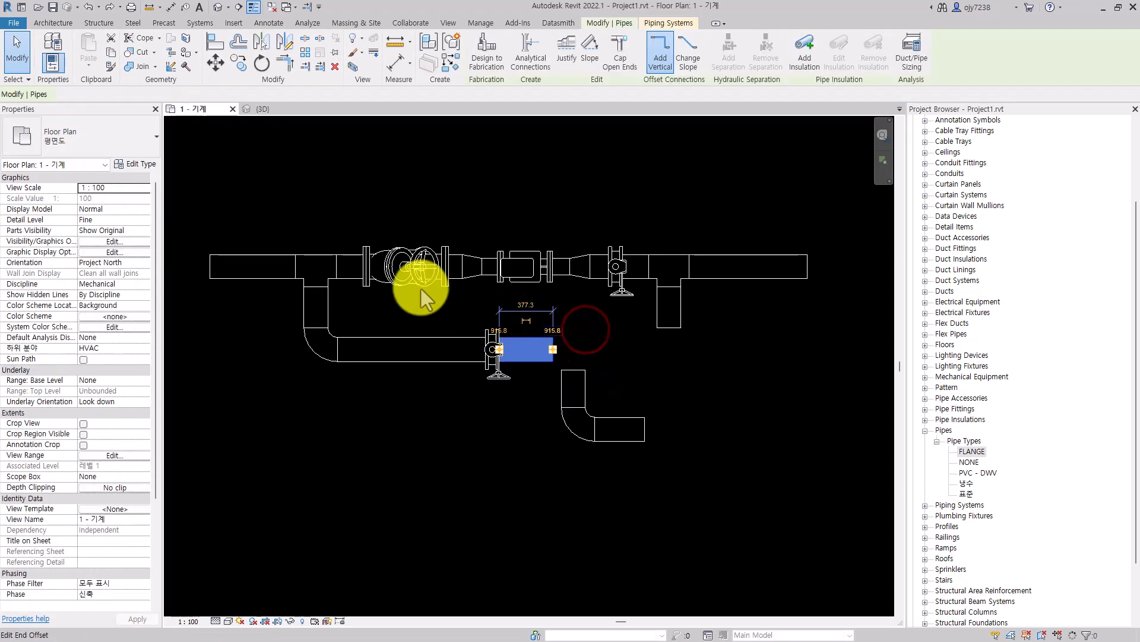
pyautogui.click(588, 360)
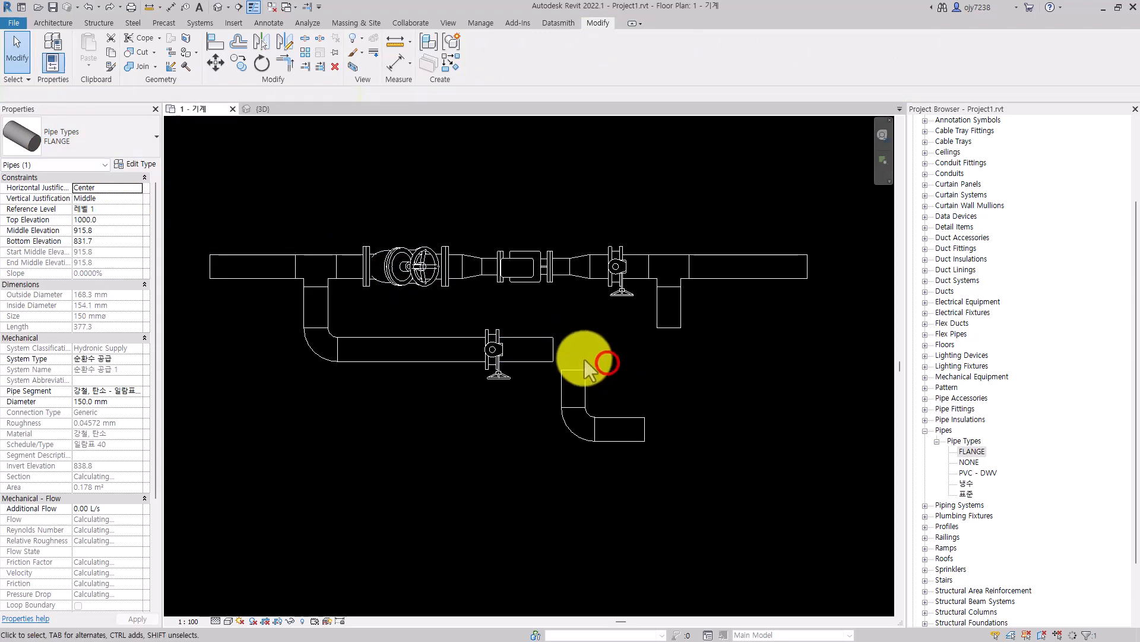
# Step: Join the loose ends with Trim/Extend to Corner, picking the NONE branch before the FLANGE bypass pipe, and undo it
pyautogui.click(287, 69)
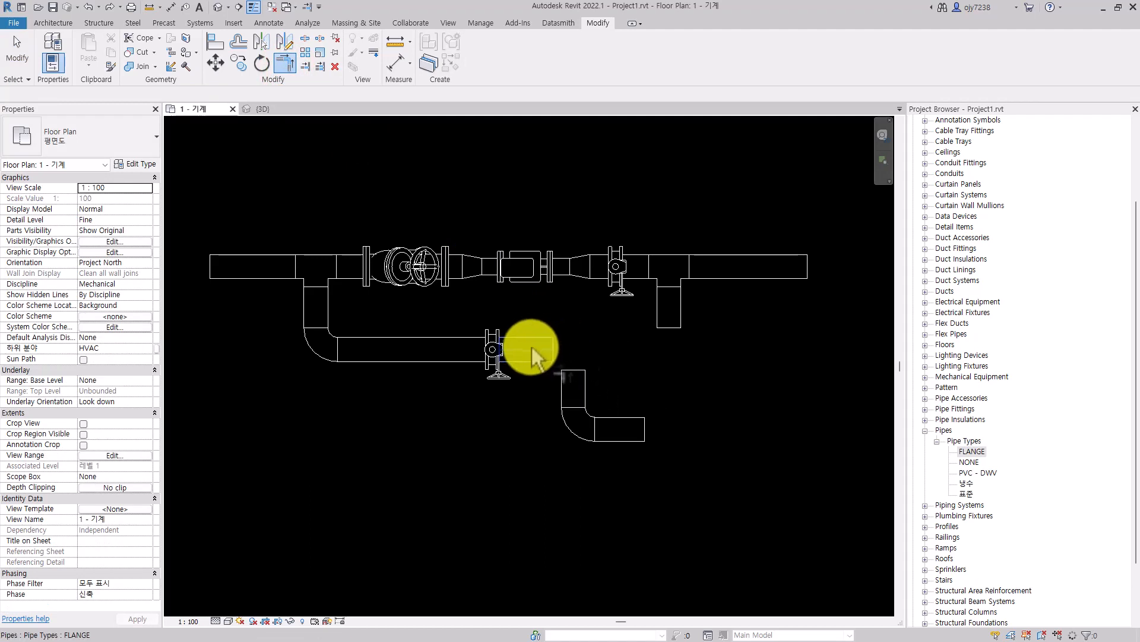
pyautogui.click(579, 386)
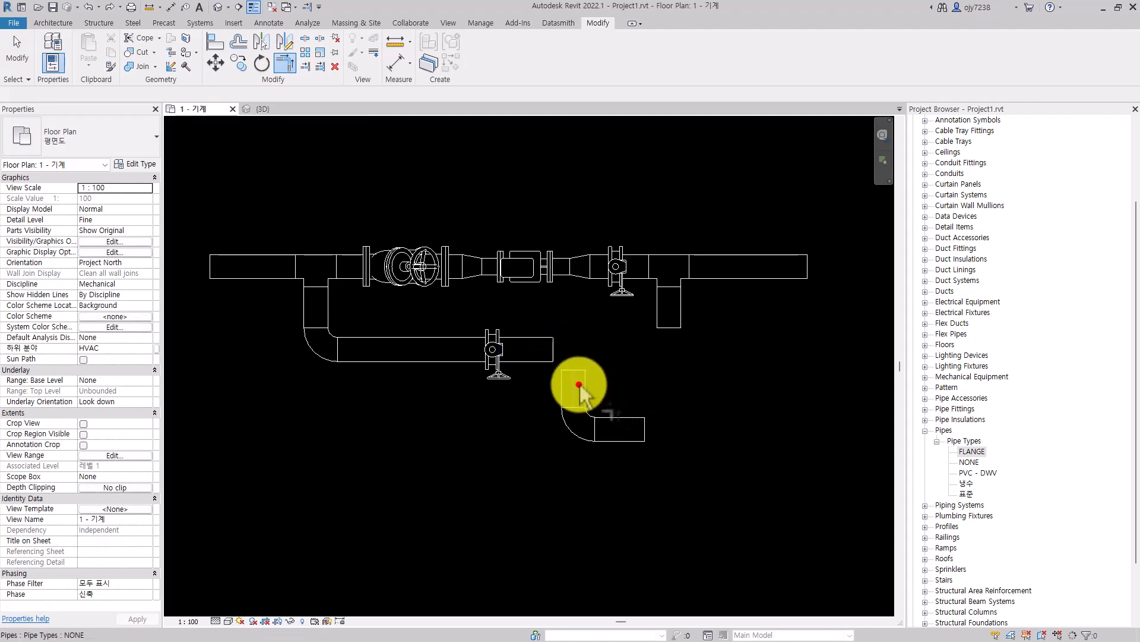
pyautogui.click(544, 351)
pyautogui.hotkey('ctrl', 'z')
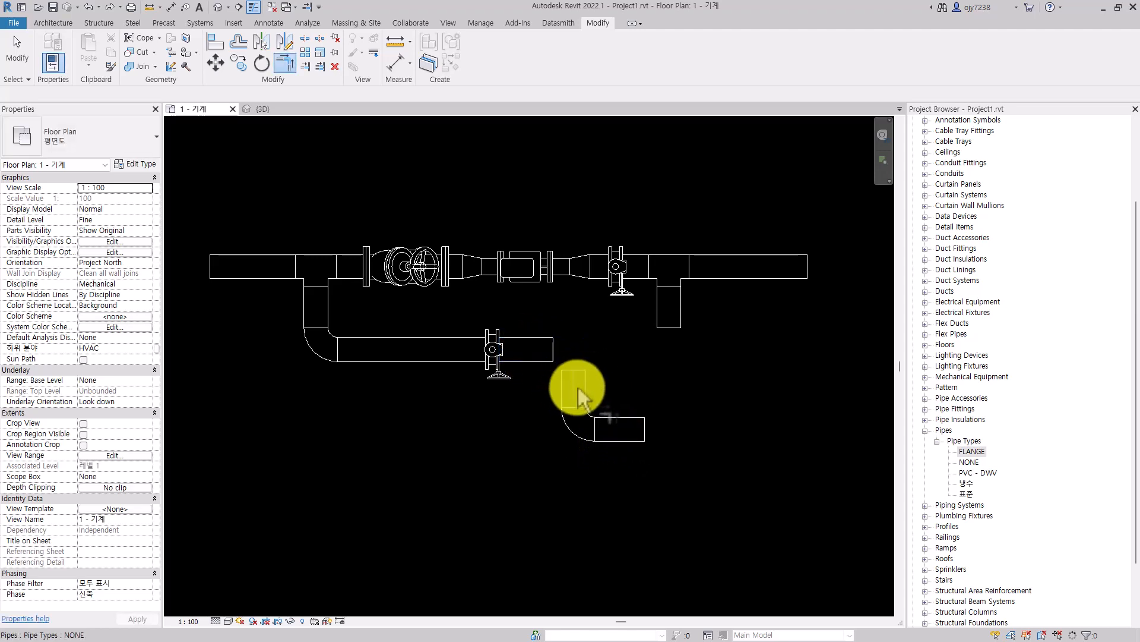
# Step: Join the loose ends into a corner, picking the FLANGE bypass pipe before the NONE branch
pyautogui.click(545, 348)
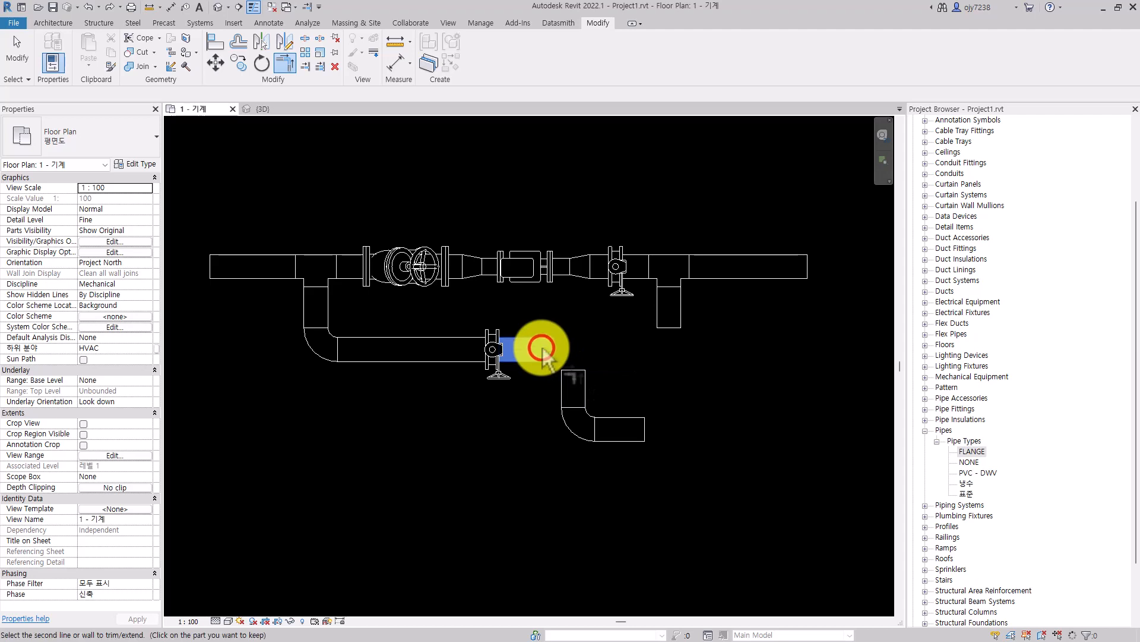
pyautogui.click(572, 384)
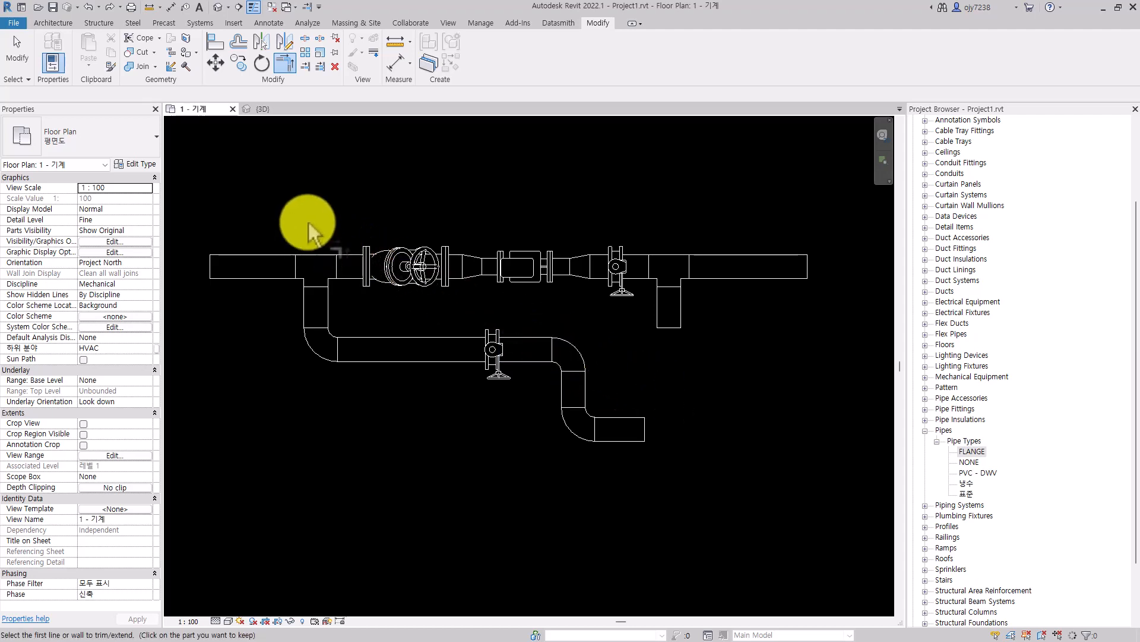
pyautogui.press('Escape')
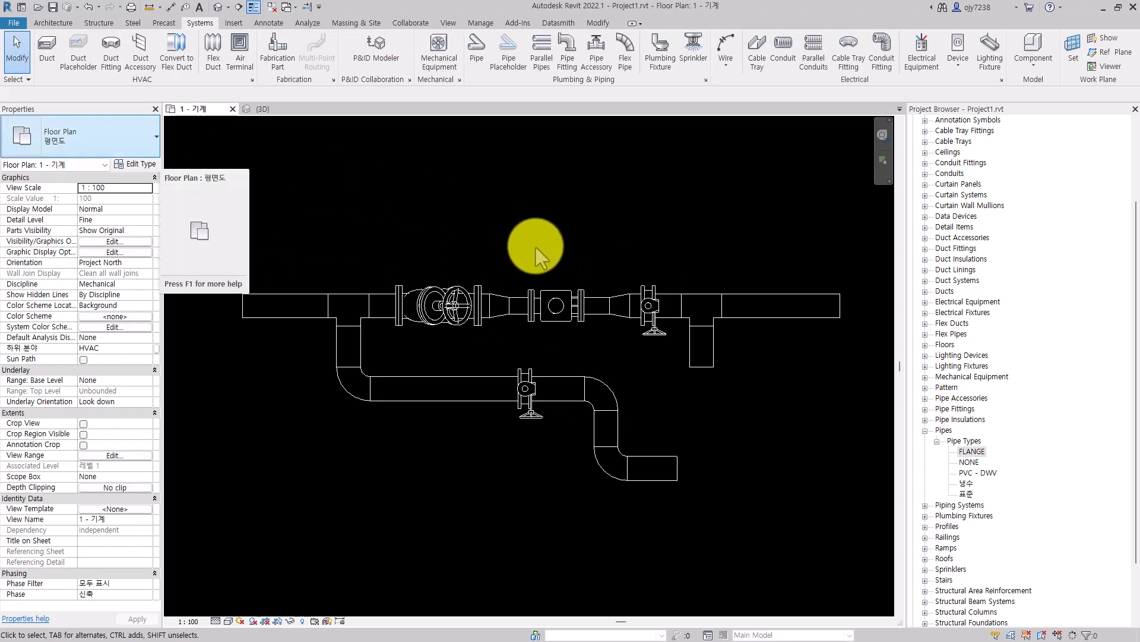
# Step: Delete the NONE-type branch pipes and both elbows at the bypass's right end
pyautogui.click(536, 247)
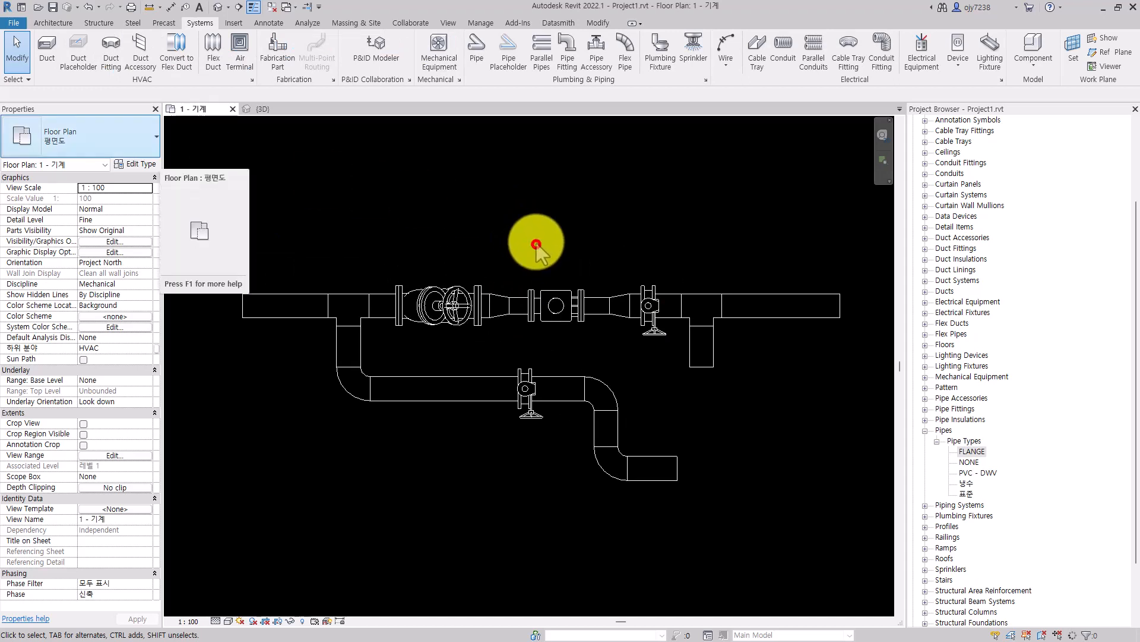
pyautogui.click(603, 370)
pyautogui.click(573, 351)
pyautogui.scroll(2, 594, 316)
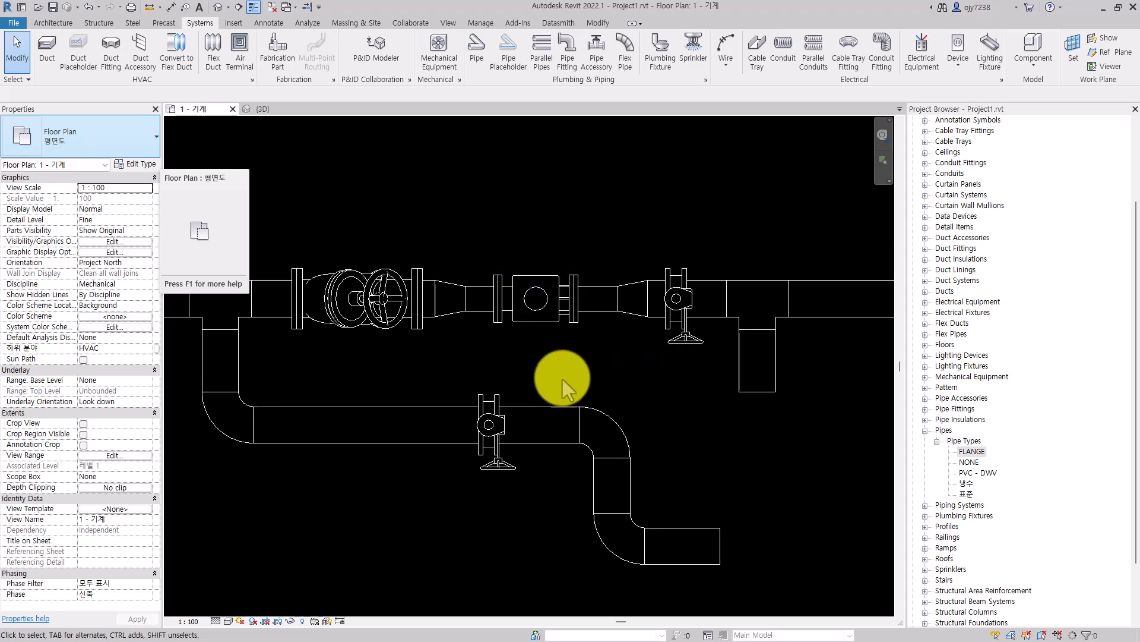
pyautogui.moveTo(560, 374); pyautogui.dragTo(831, 590)
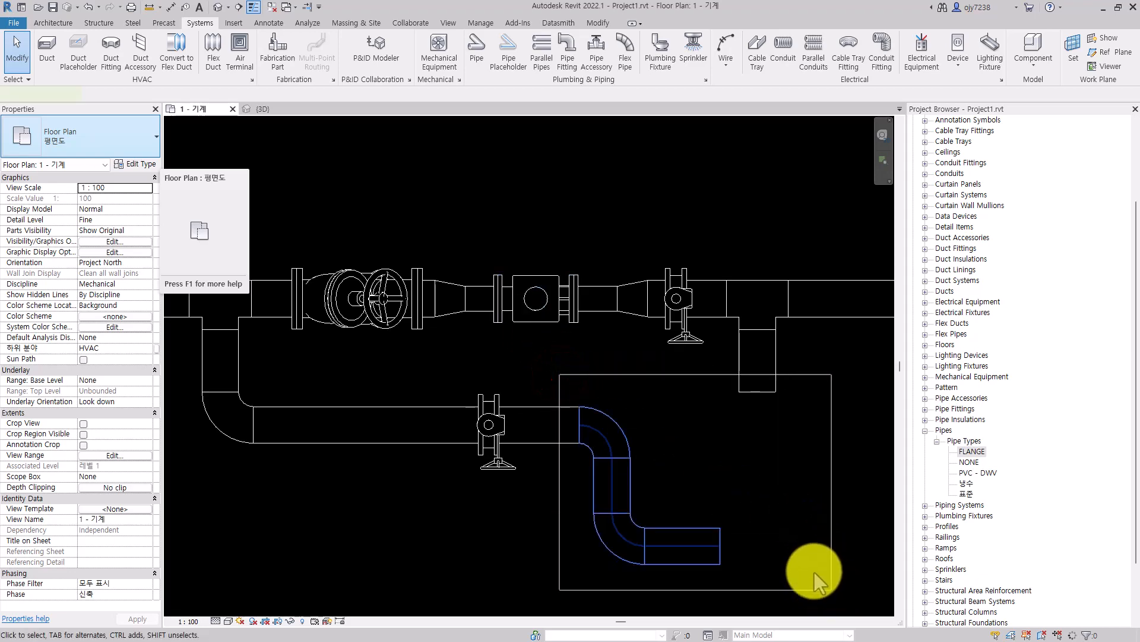
pyautogui.click(787, 557)
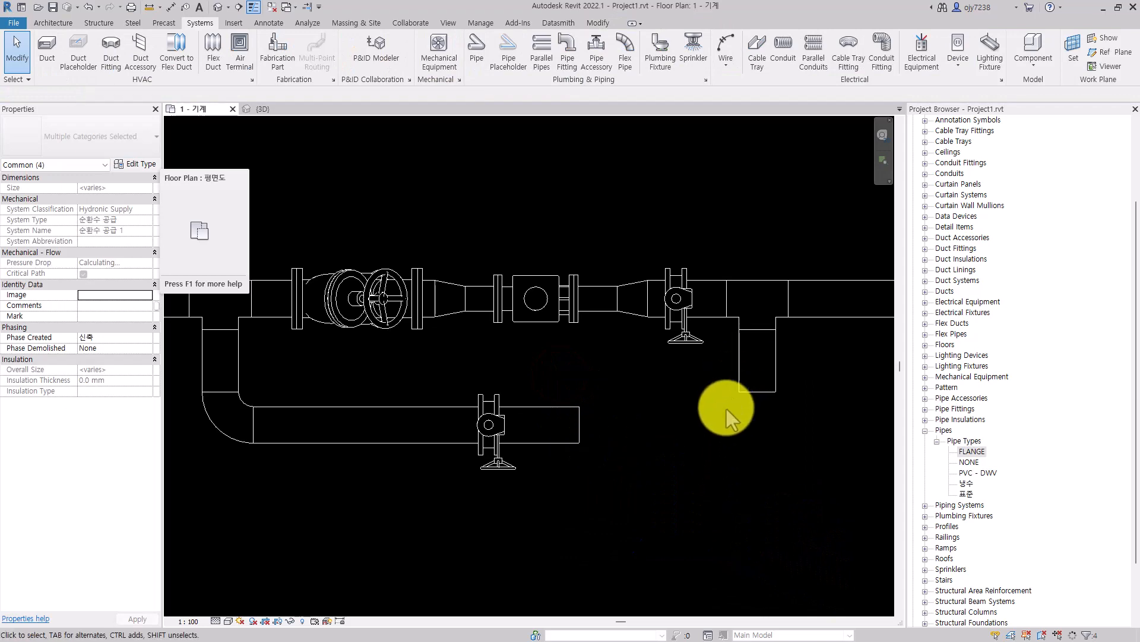
# Step: Check the pipe types of the short pipe below the right tee and of the bypass's open end pipe
pyautogui.click(751, 392)
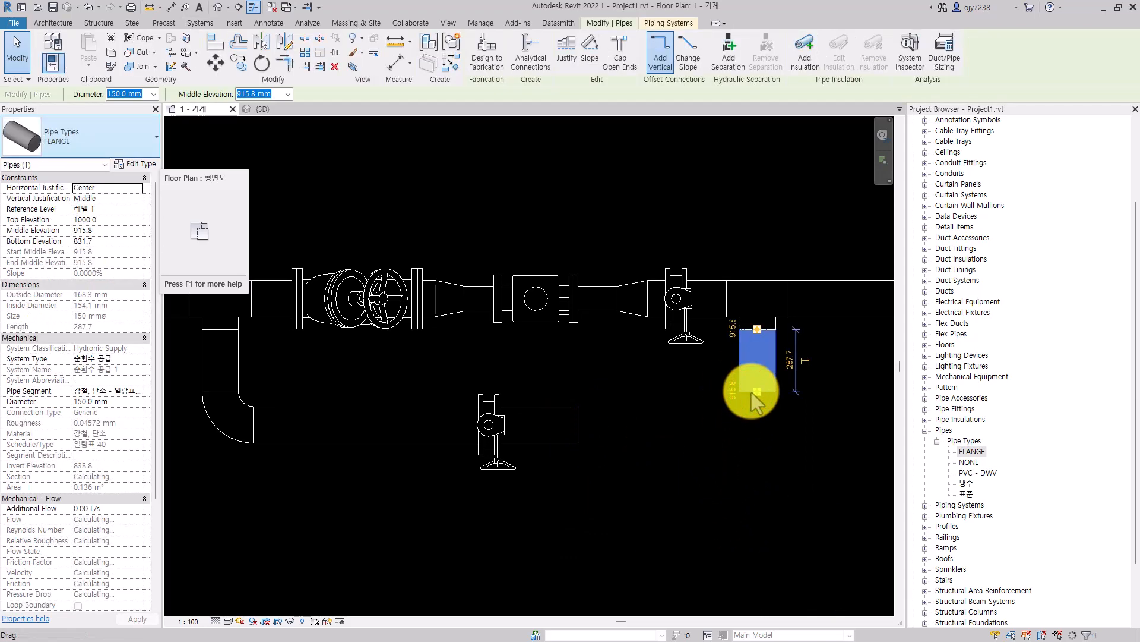
pyautogui.click(656, 466)
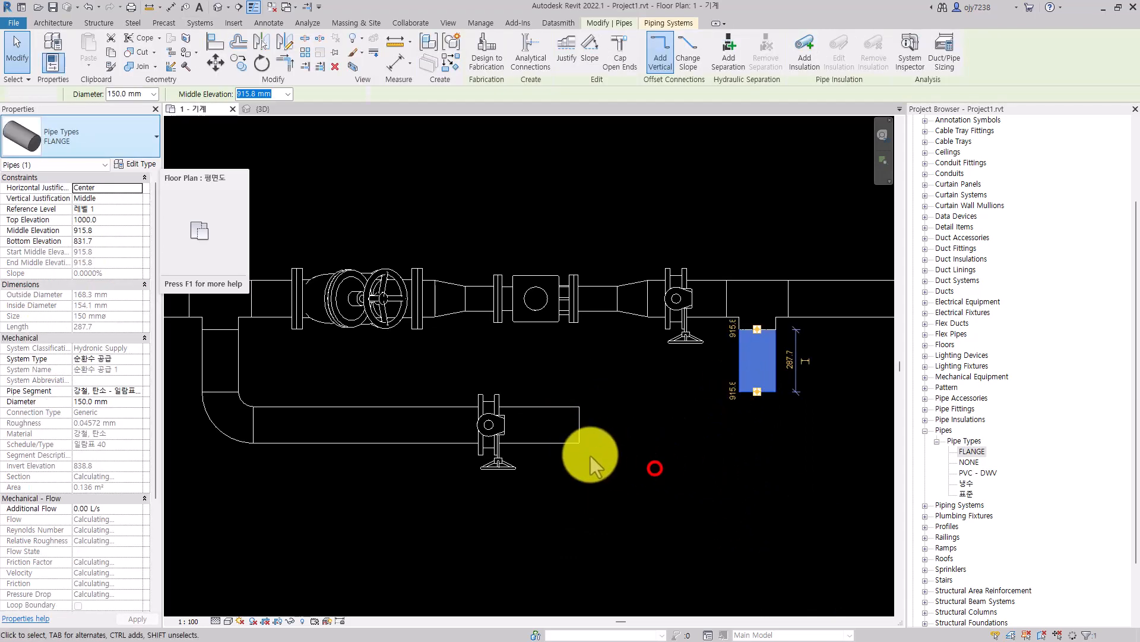
pyautogui.click(575, 440)
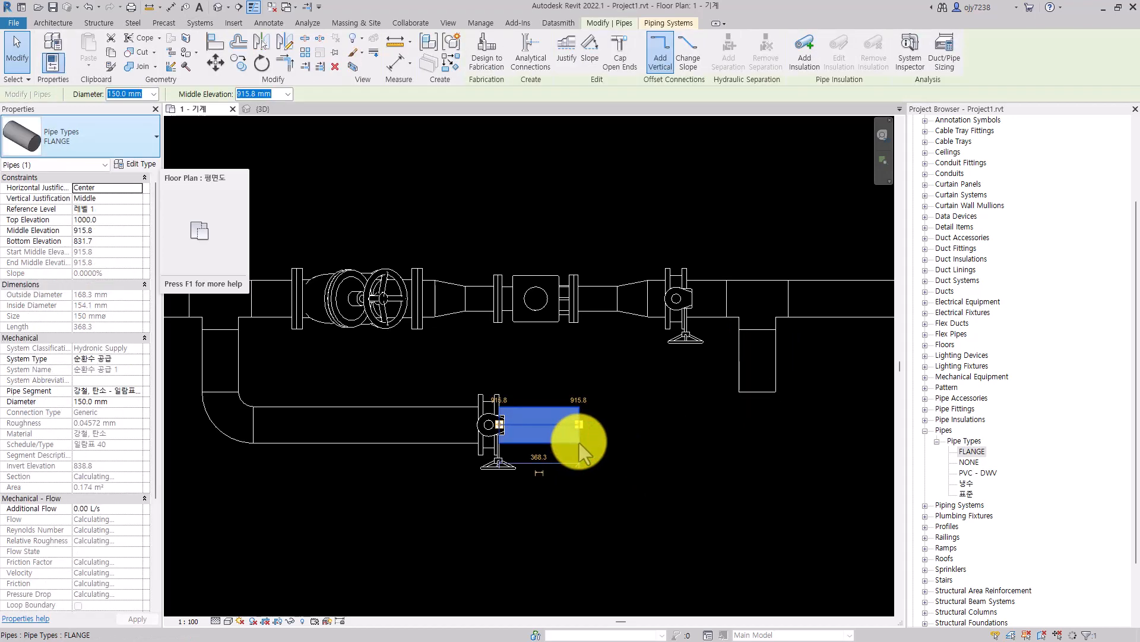
pyautogui.click(687, 482)
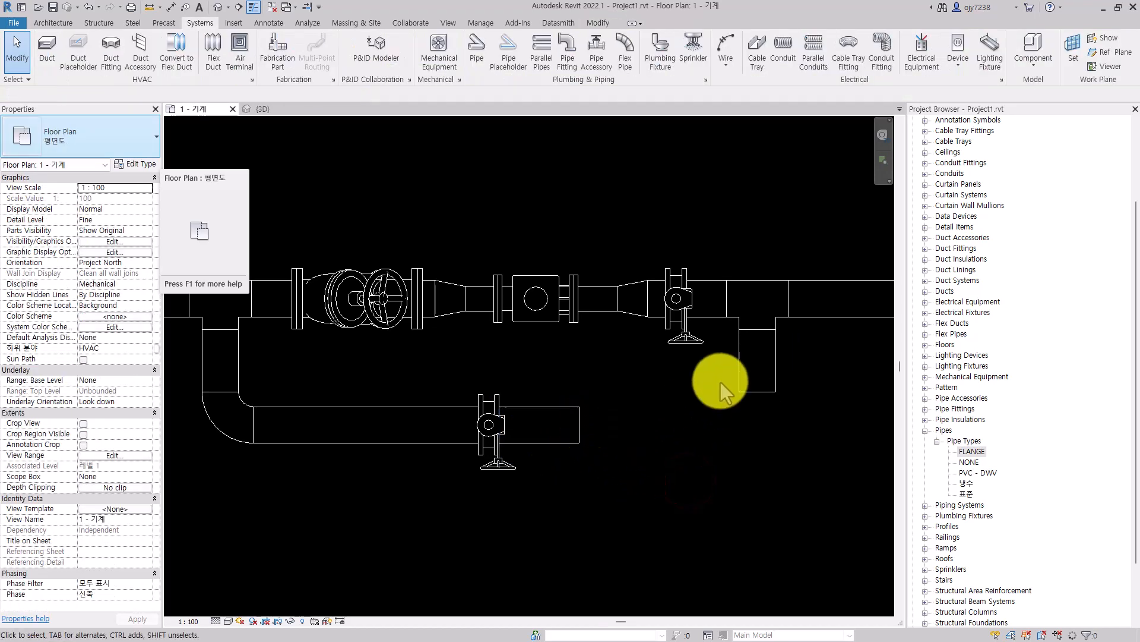
pyautogui.click(750, 409)
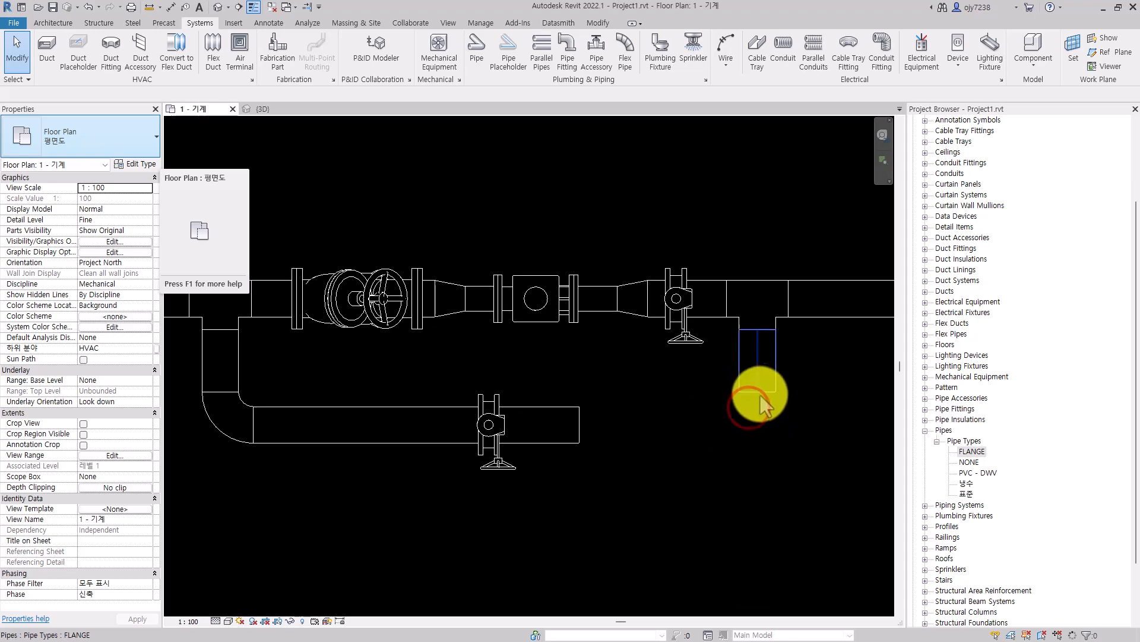
# Step: Change the type of the short vertical pipe below the right tee to NONE
pyautogui.click(648, 394)
pyautogui.click(757, 390)
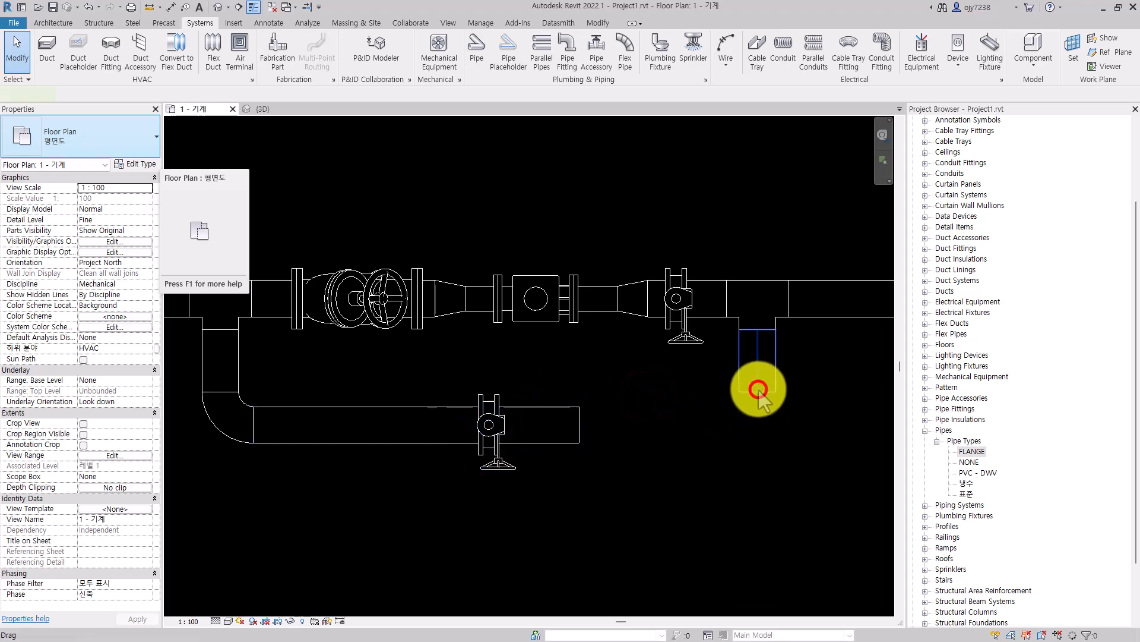
pyautogui.click(129, 142)
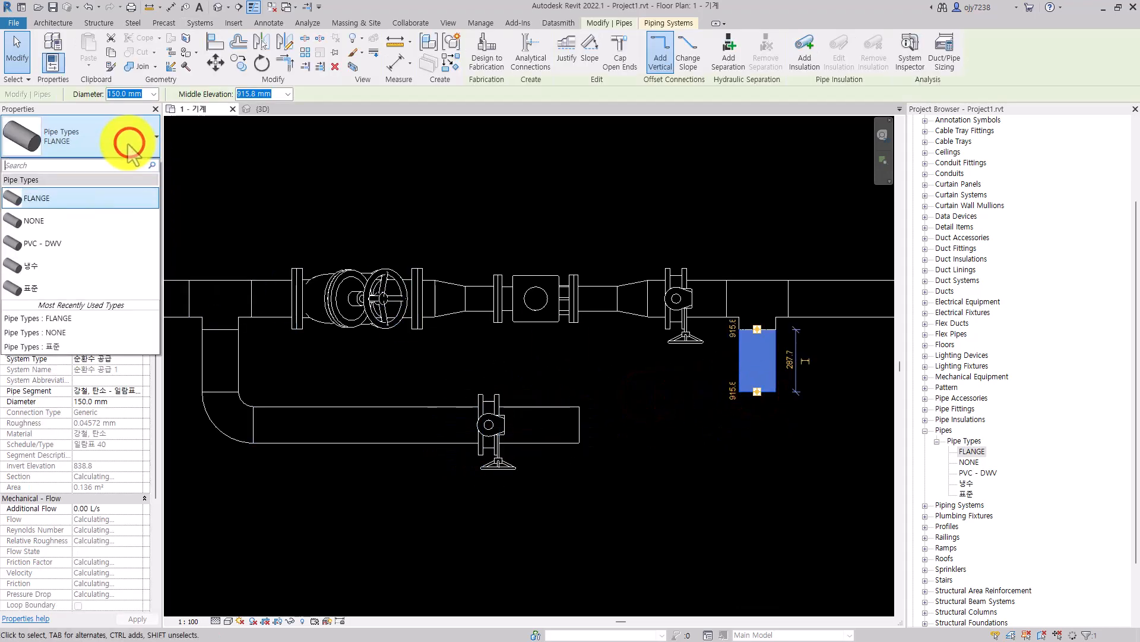
pyautogui.click(35, 220)
pyautogui.click(663, 444)
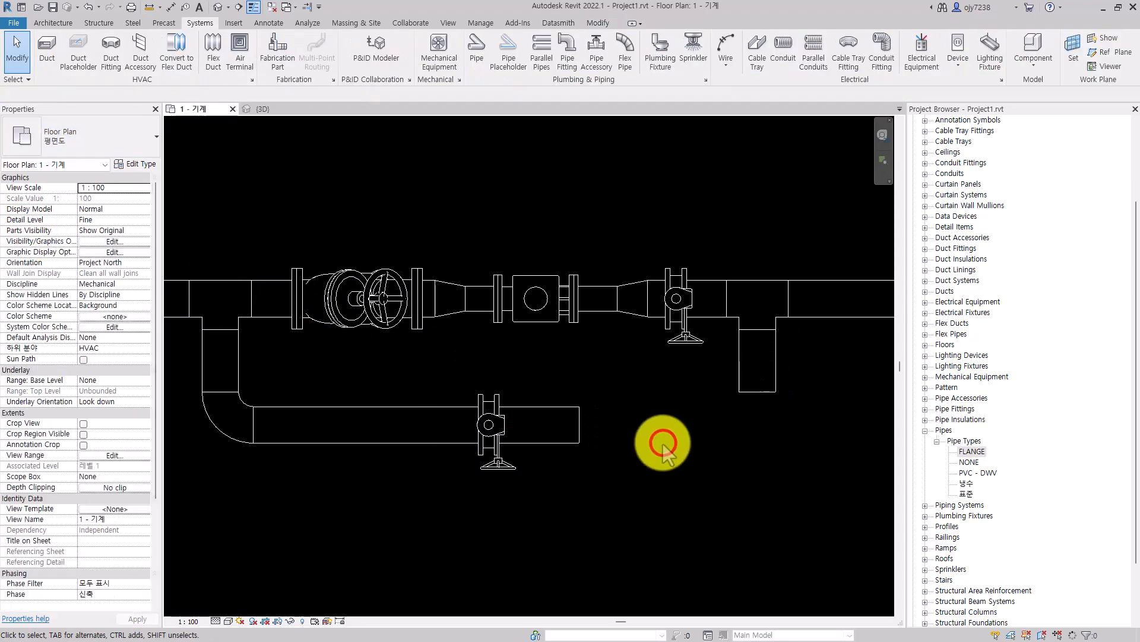
# Step: Join the bypass's open end to the short NONE pipe with Trim/Extend to Corner, picking the bypass pipe first
pyautogui.click(598, 22)
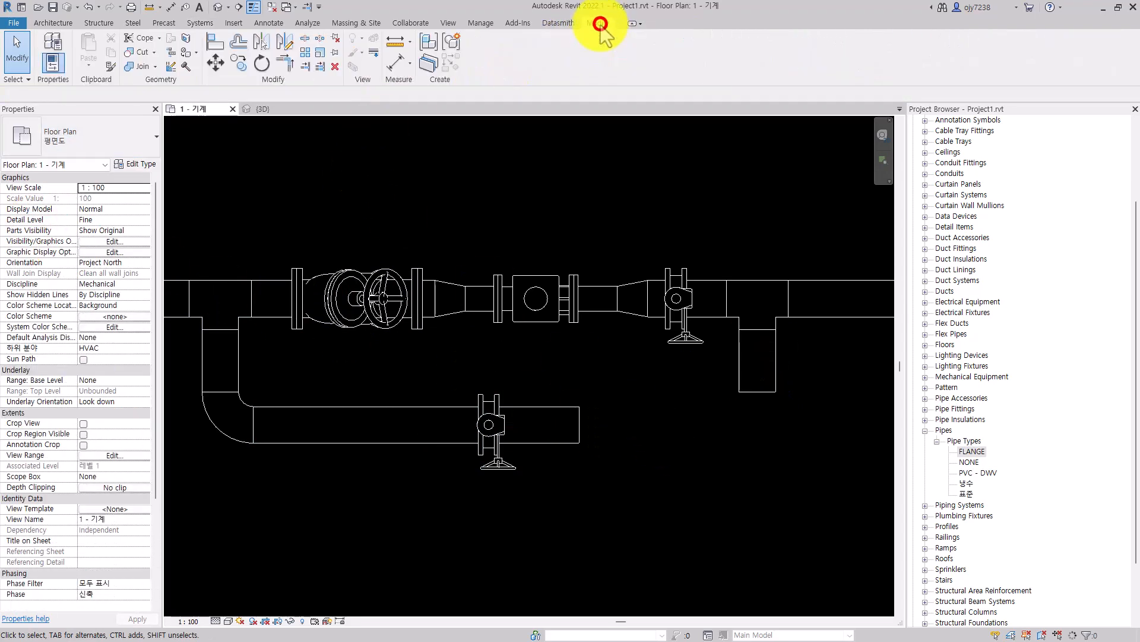
pyautogui.click(285, 61)
pyautogui.click(579, 428)
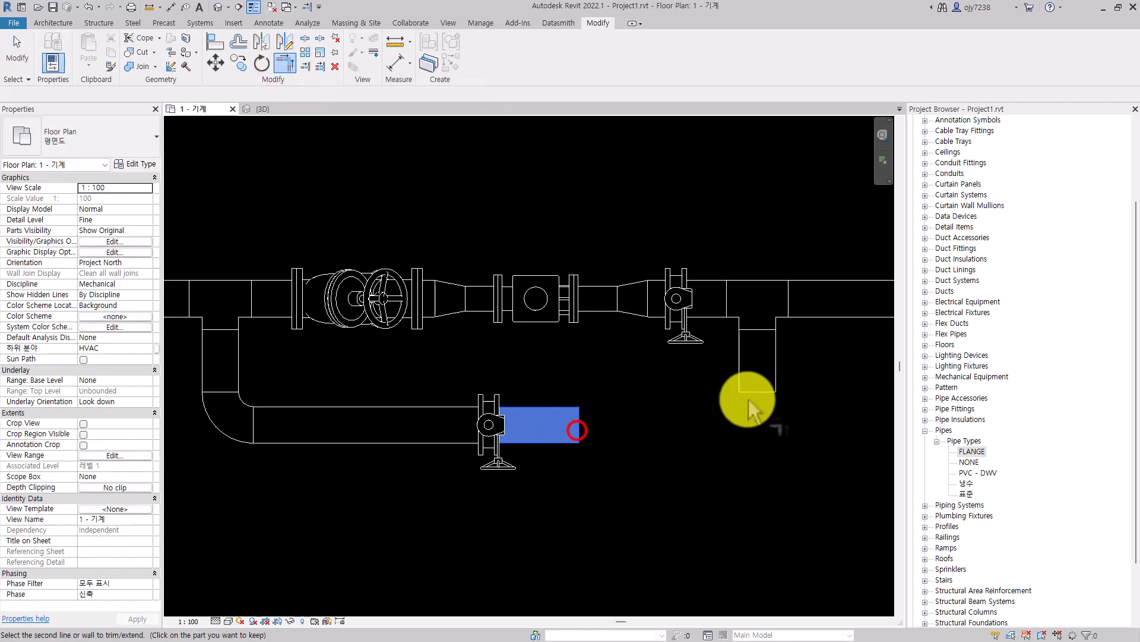
pyautogui.click(752, 367)
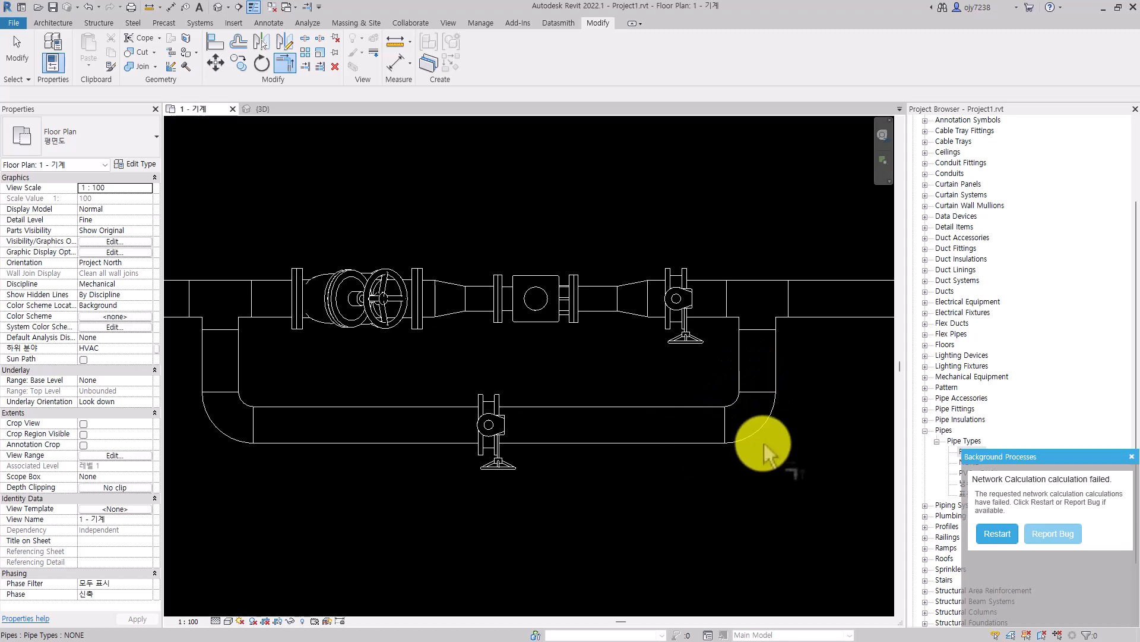
pyautogui.press('Escape')
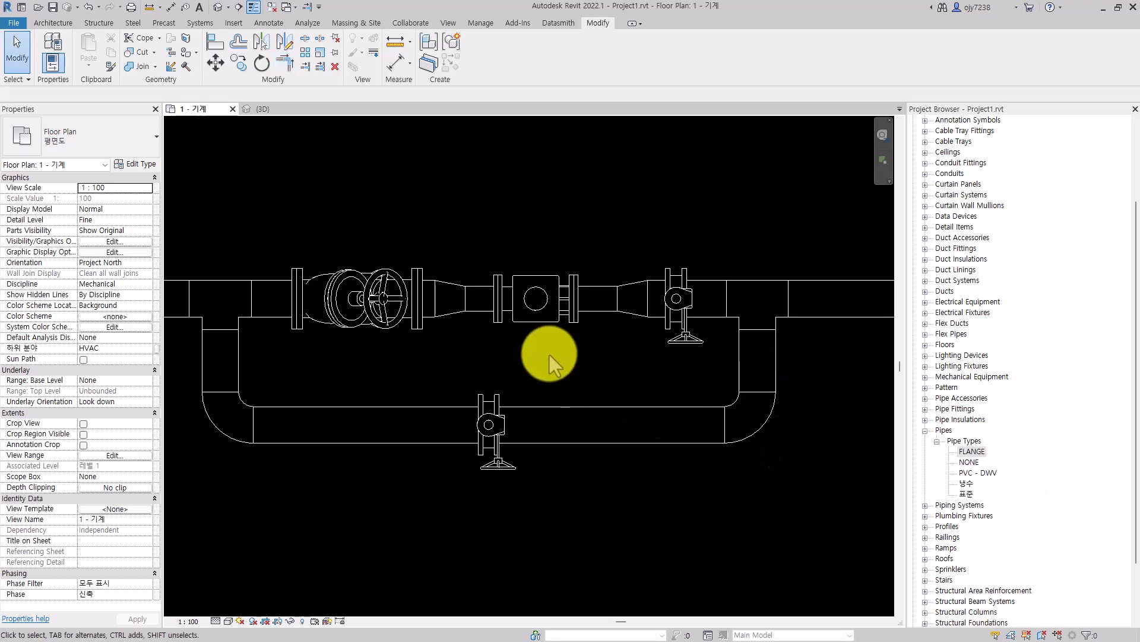
# Step: Delete the inline device with its reducers from the main line and reconnect the two open pipe ends with Trim/Extend to Corner
pyautogui.moveTo(430, 235); pyautogui.dragTo(656, 359)
pyautogui.press('Delete')
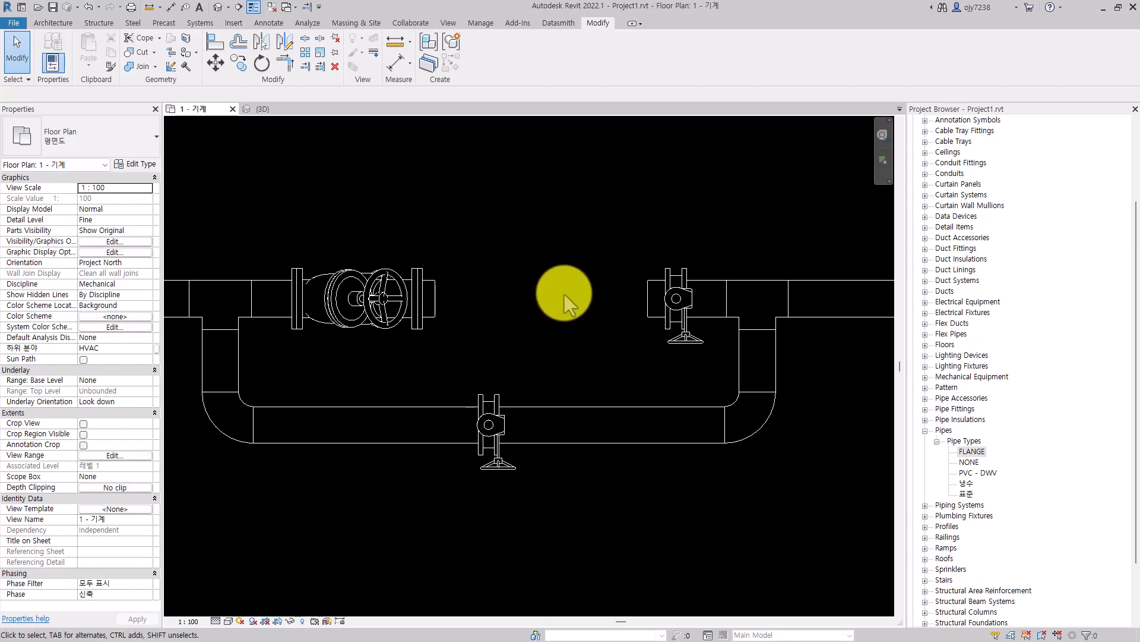
pyautogui.click(286, 62)
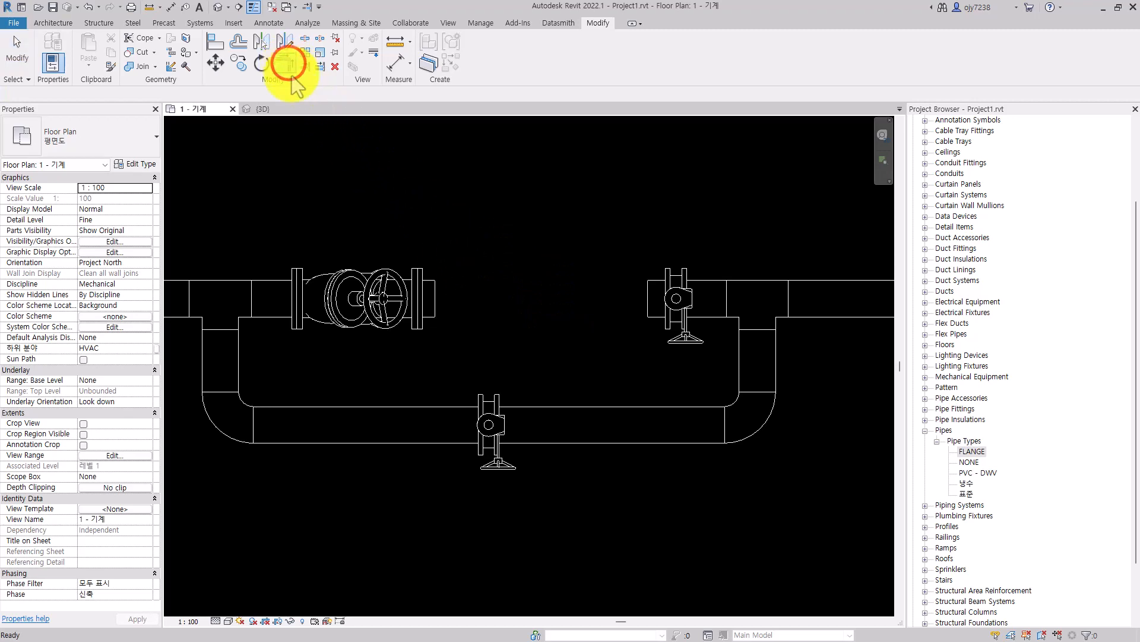
pyautogui.click(438, 295)
pyautogui.click(644, 294)
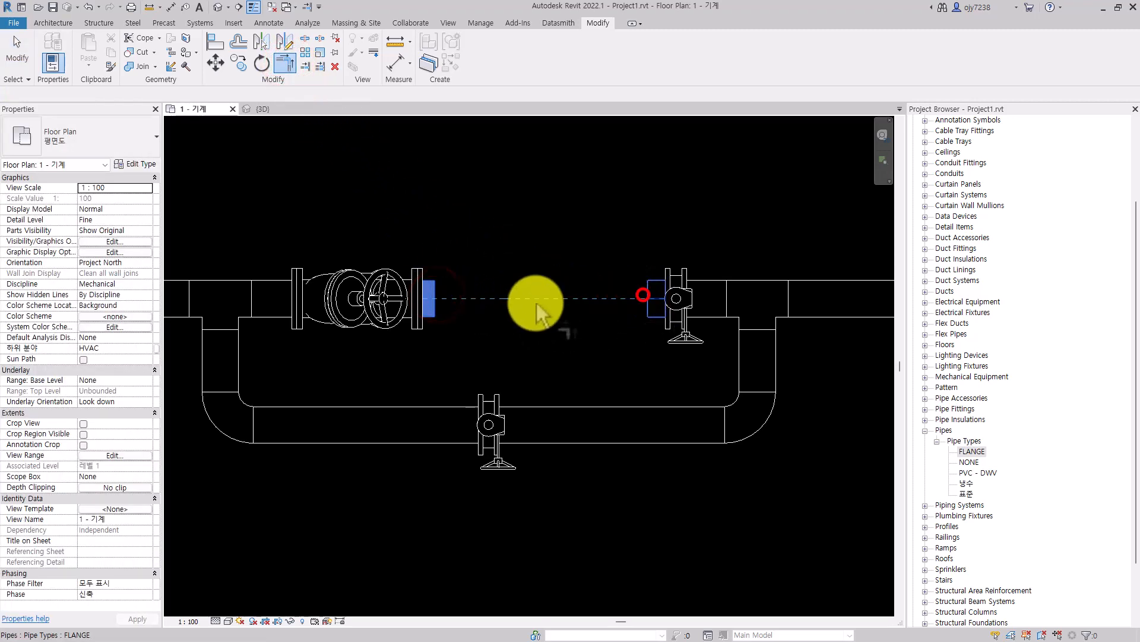
pyautogui.press('Escape')
pyautogui.press('Escape')
pyautogui.moveTo(553, 332); pyautogui.dragTo(482, 337, button='middle')
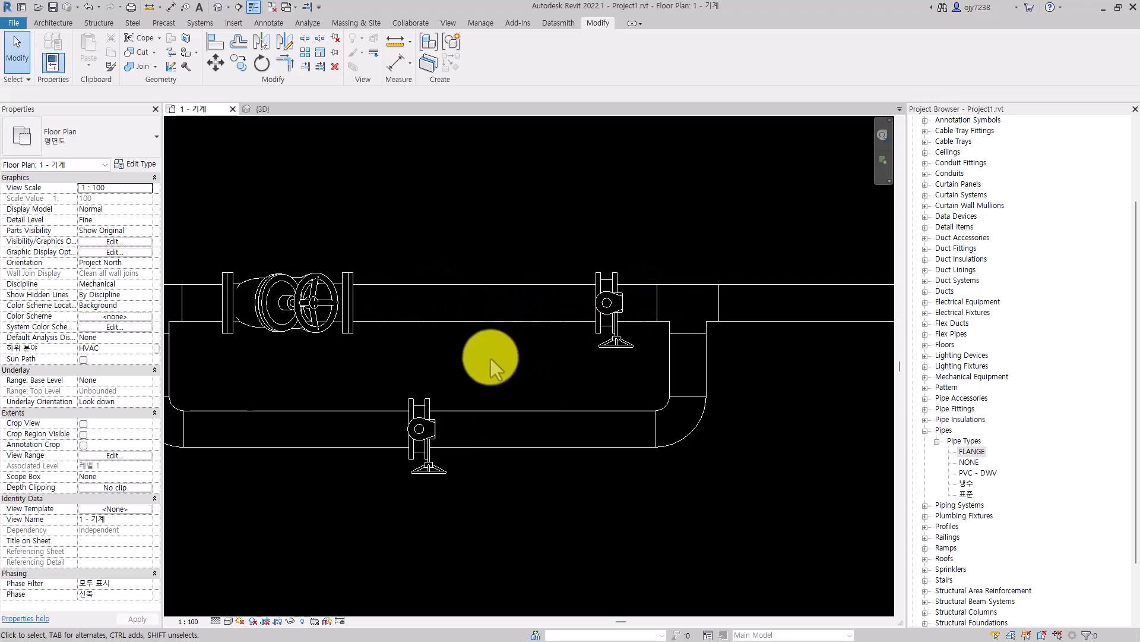
pyautogui.click(492, 318)
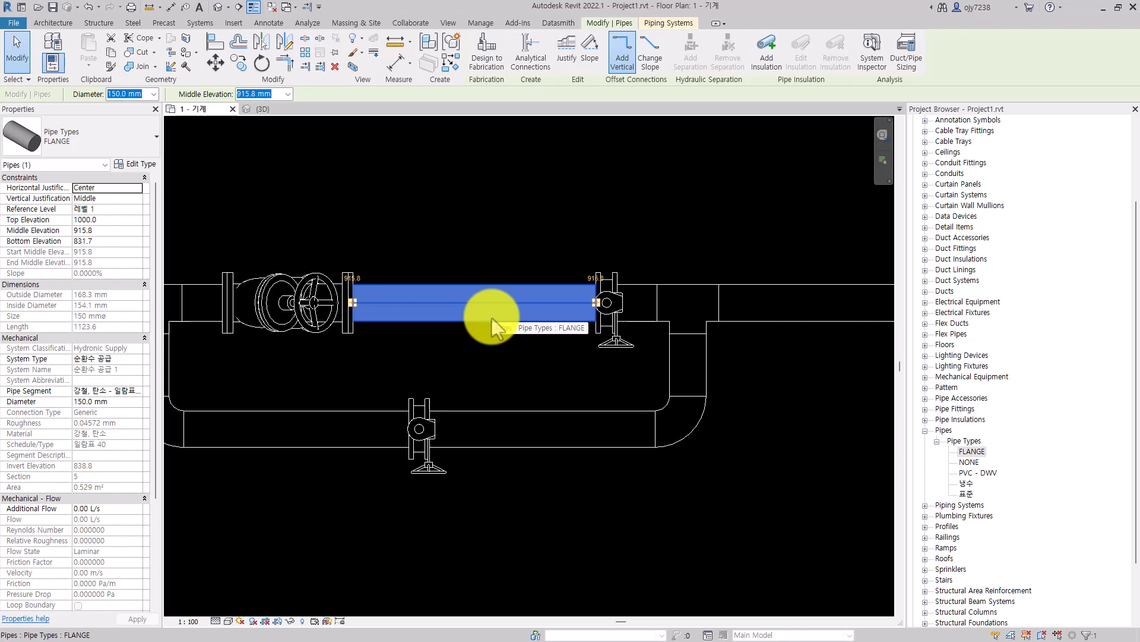
pyautogui.click(486, 364)
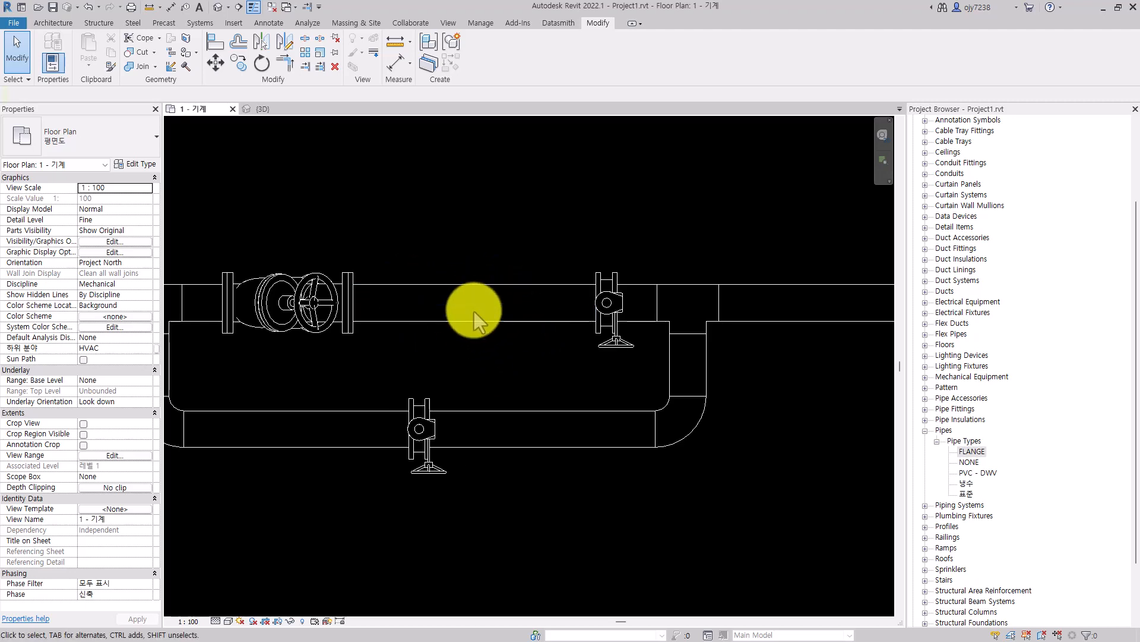
# Step: Split the main-line pipe between the two valves at two points, dividing it into three segments
pyautogui.click(305, 37)
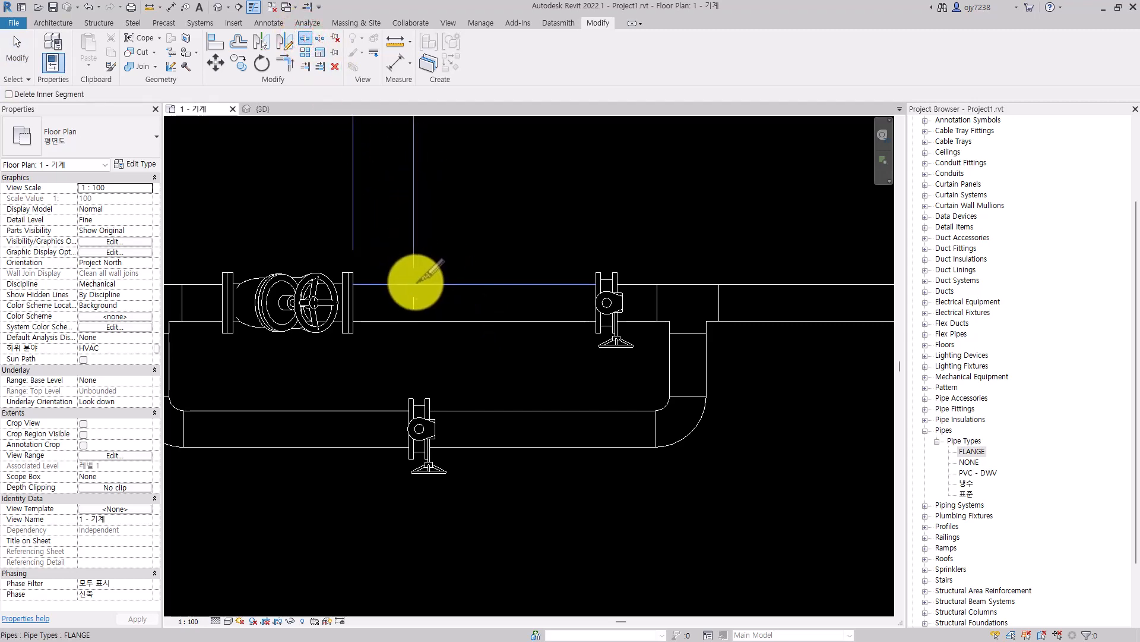
pyautogui.click(415, 284)
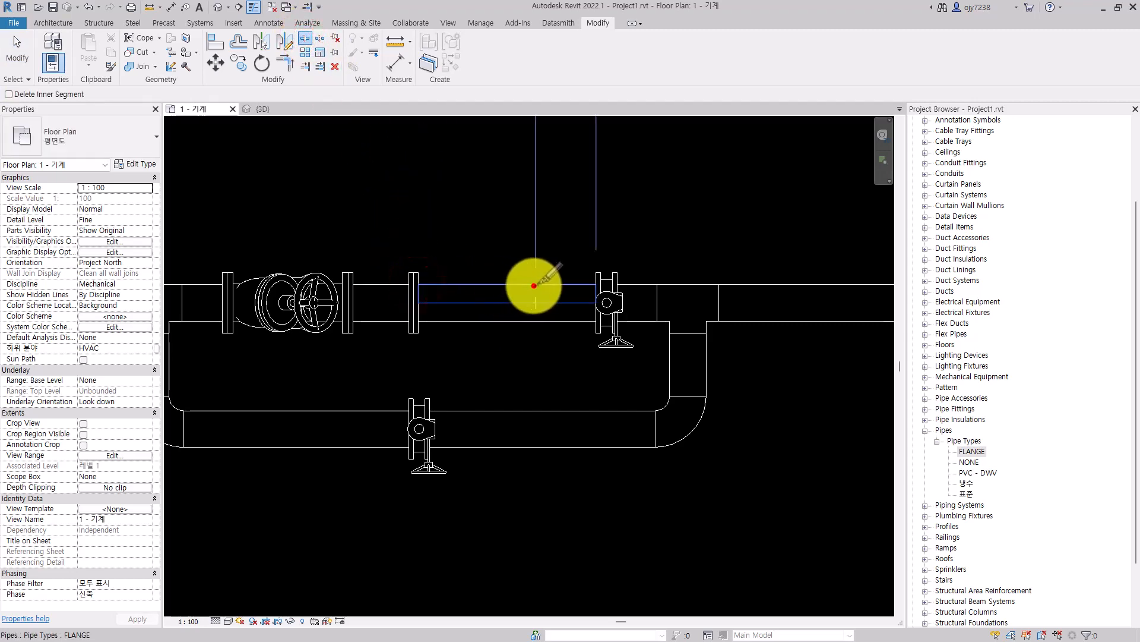
pyautogui.click(534, 286)
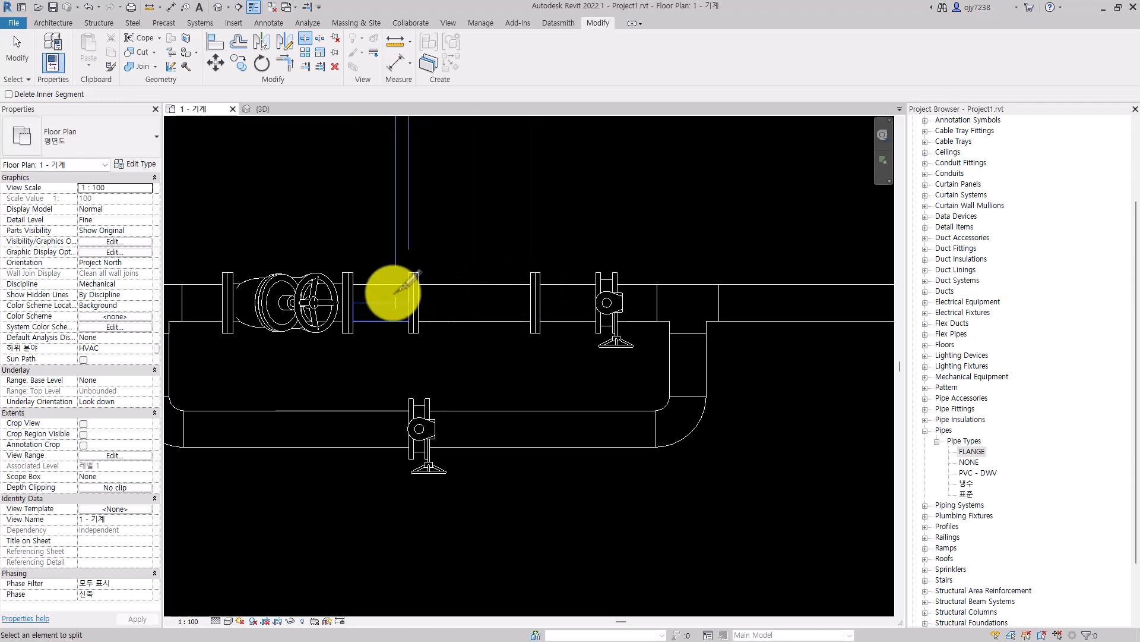
pyautogui.press('Escape')
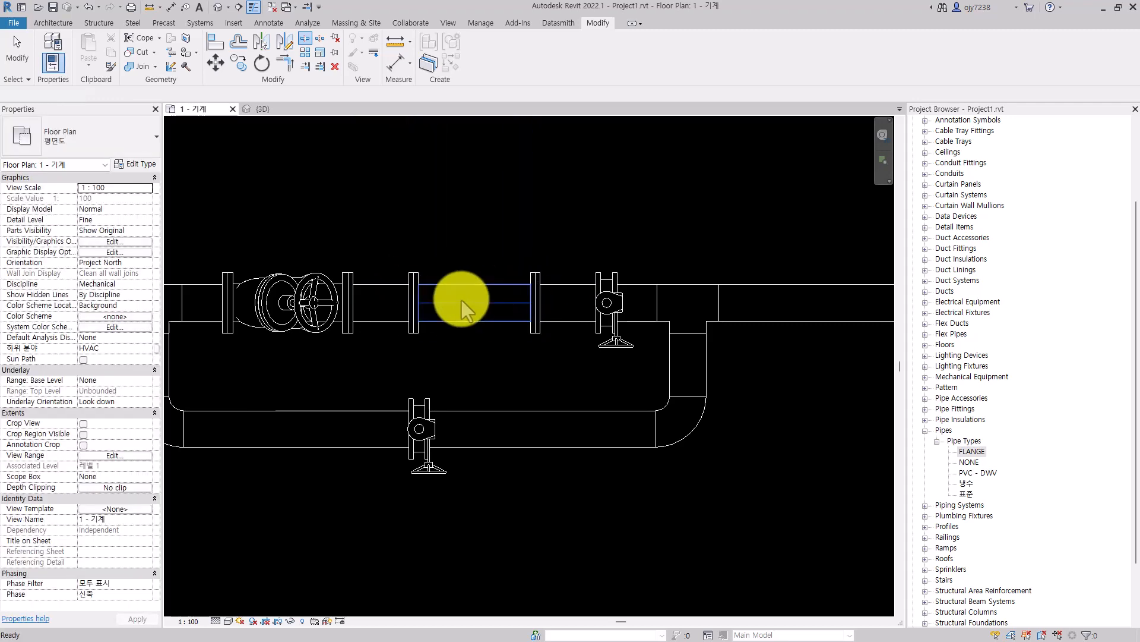
# Step: Delete the flange pairs at both split points of the main-line pipe
pyautogui.moveTo(396, 242); pyautogui.dragTo(444, 360)
pyautogui.press('Delete')
pyautogui.moveTo(503, 227); pyautogui.dragTo(553, 364)
pyautogui.press('Delete')
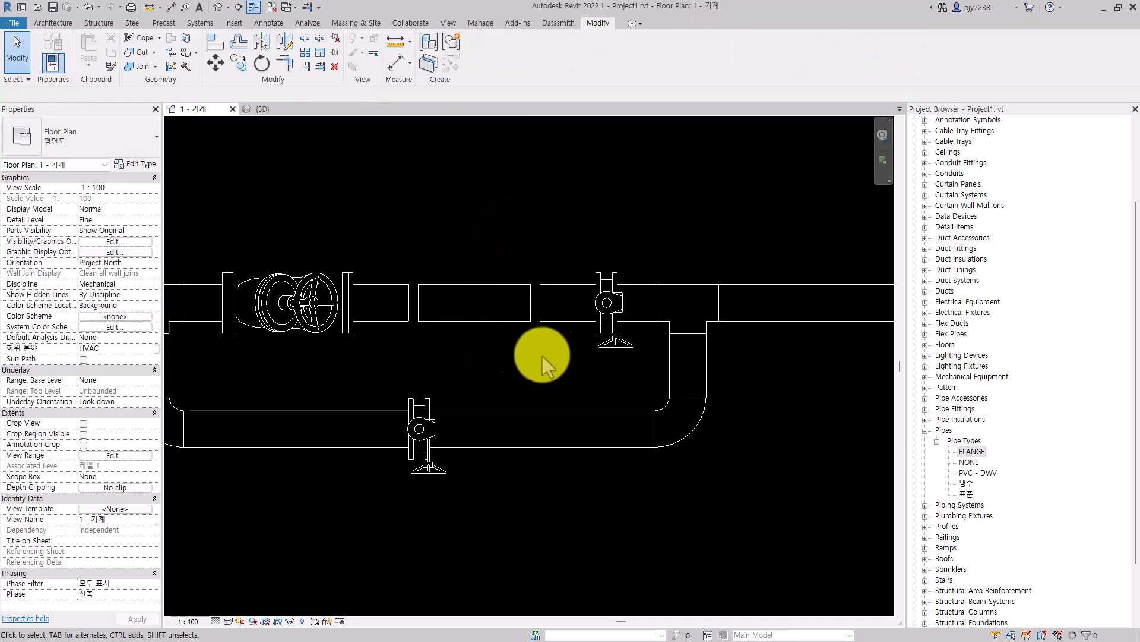
# Step: Set the diameter of the middle main-line pipe segment to 100 mm
pyautogui.click(477, 325)
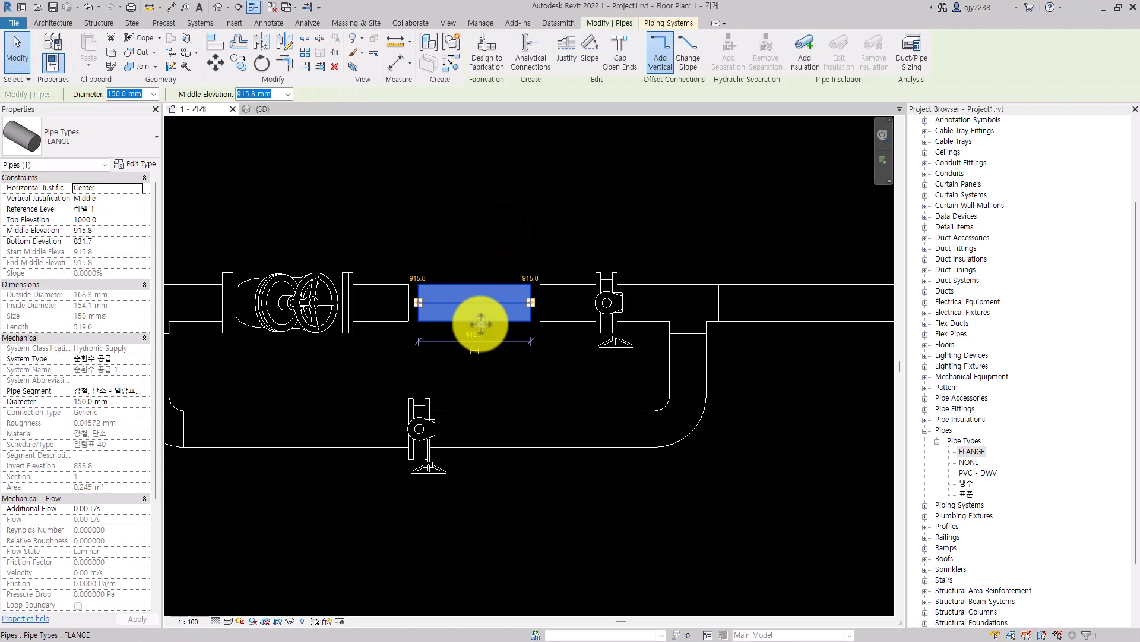
pyautogui.click(153, 94)
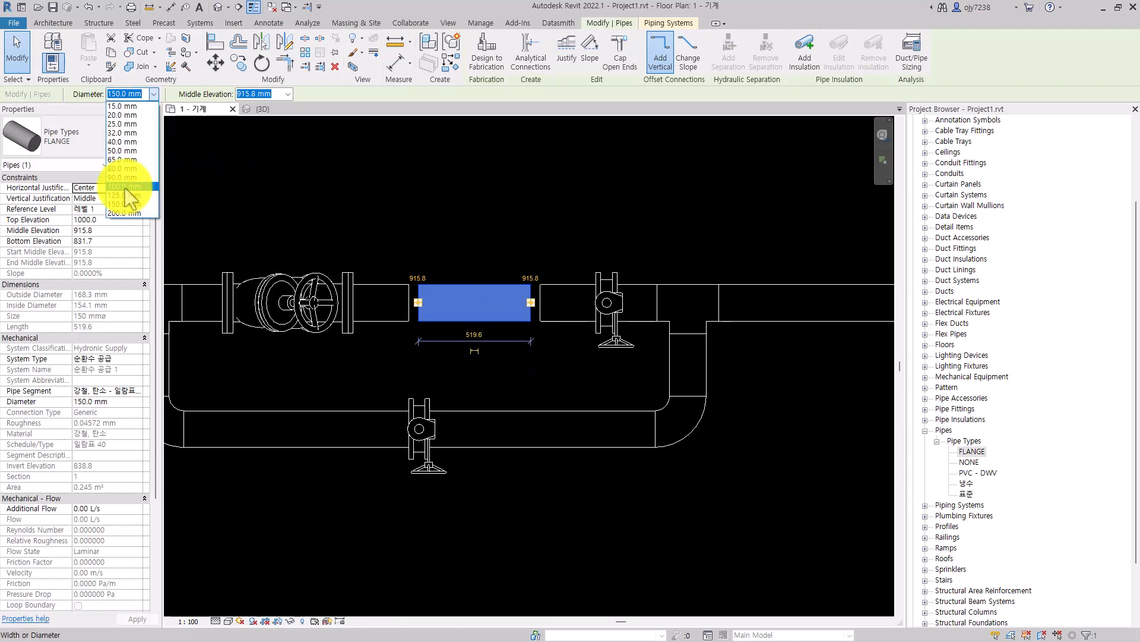
pyautogui.click(125, 186)
pyautogui.click(436, 206)
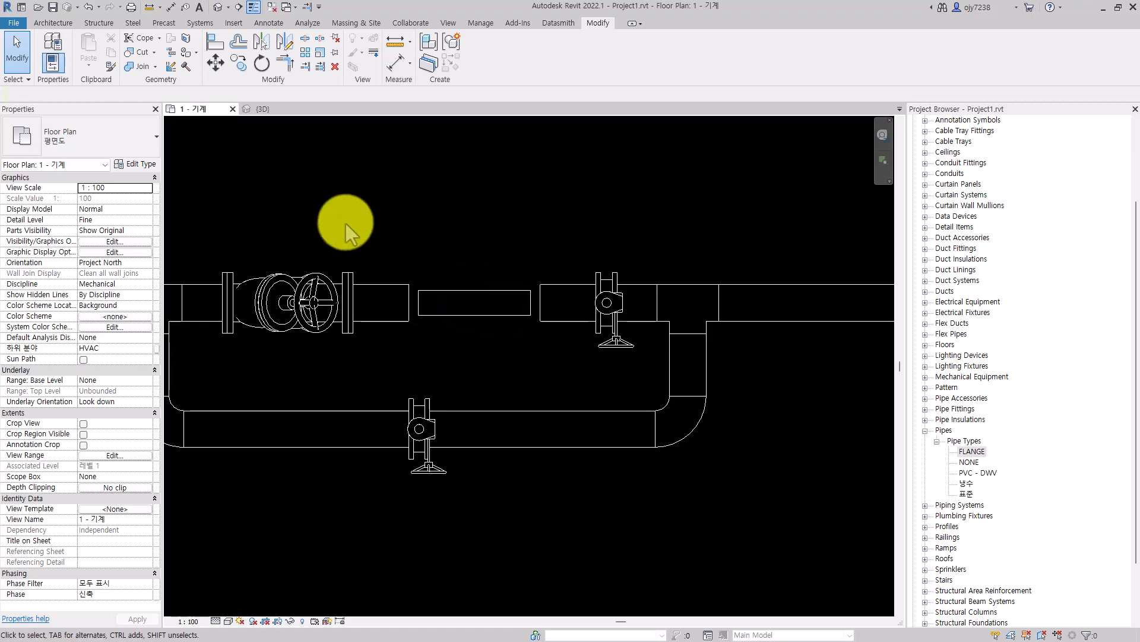
# Step: Try to join the 150 mm pipe beside the check valve to the FLANGE-type 100 mm segment with Trim/Extend to Corner
pyautogui.click(287, 65)
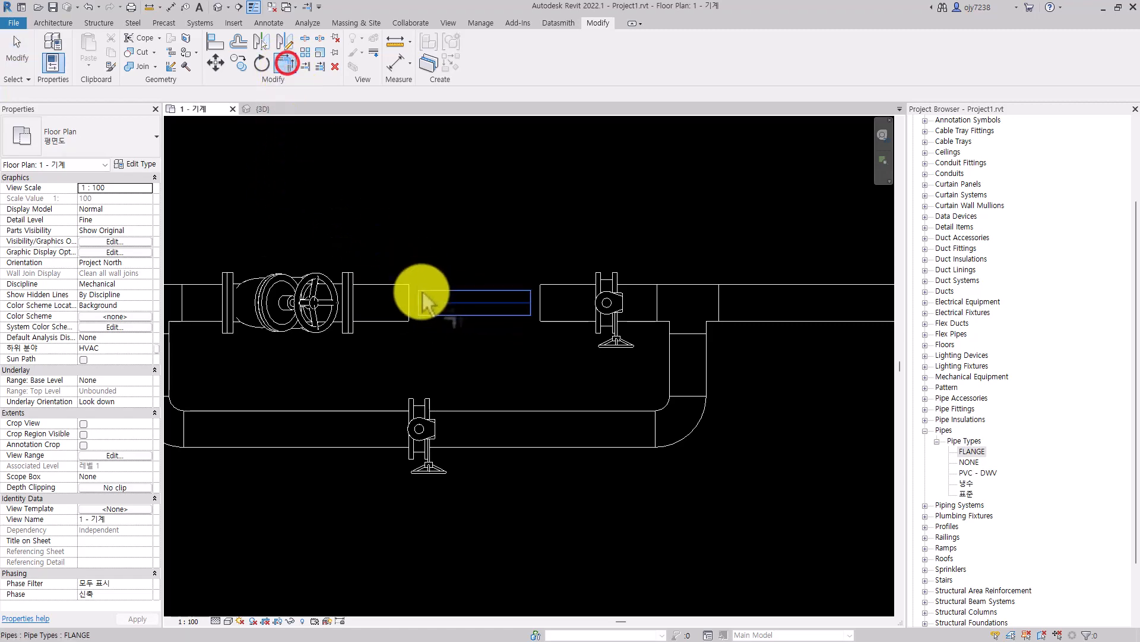
pyautogui.click(395, 302)
pyautogui.click(431, 306)
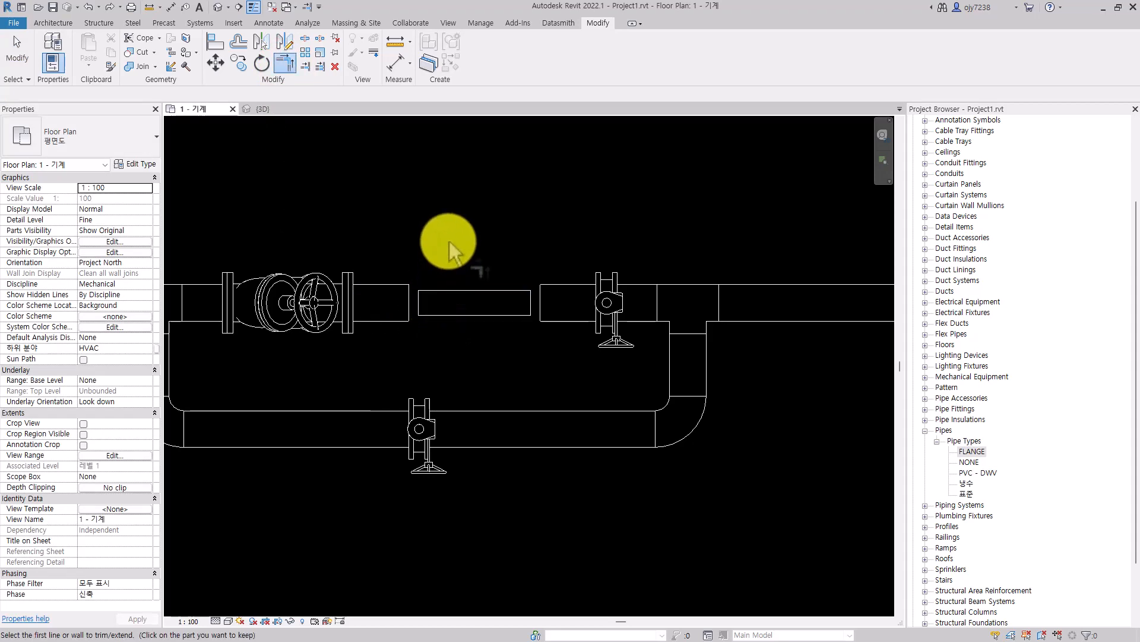
pyautogui.press('Escape')
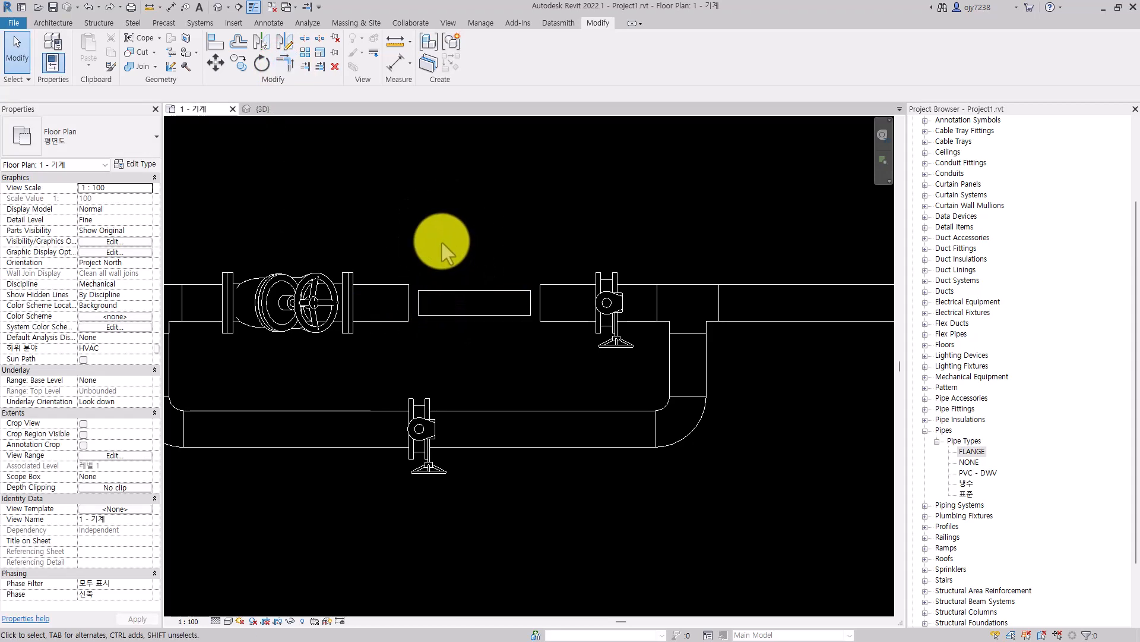
# Step: Change the type of the 100 mm middle segment to NONE
pyautogui.click(451, 288)
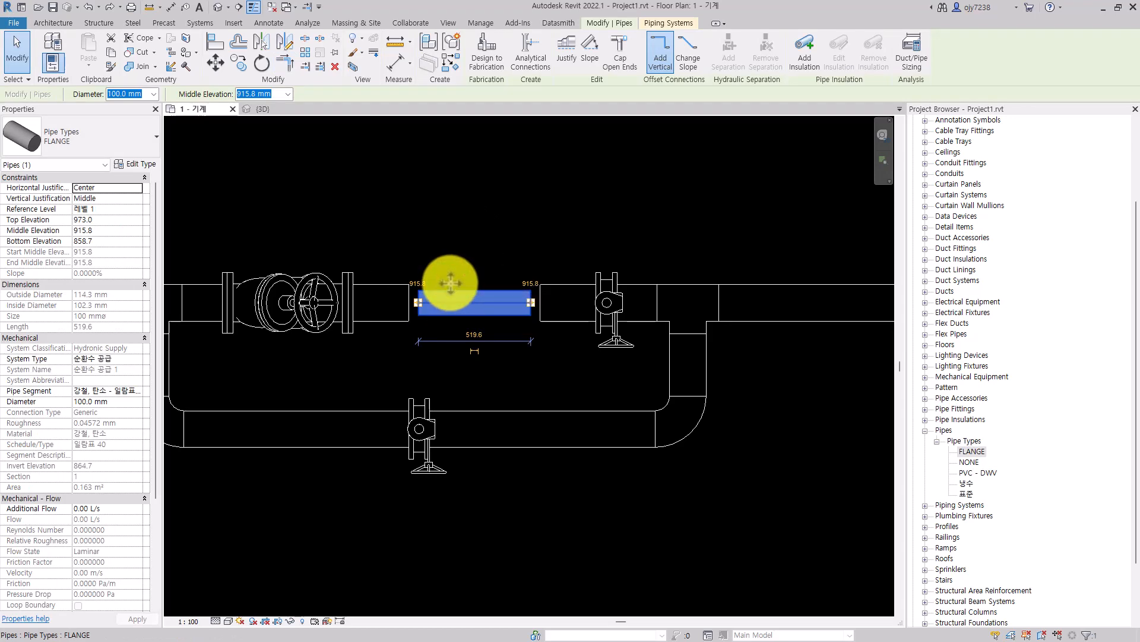
pyautogui.click(80, 136)
pyautogui.click(44, 221)
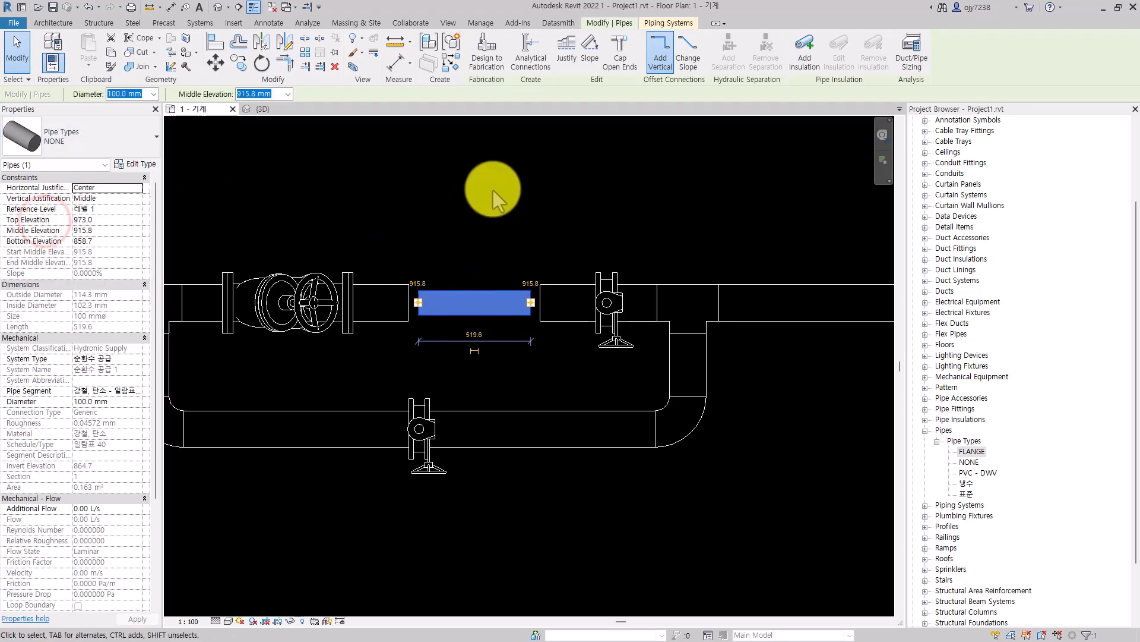
pyautogui.click(490, 190)
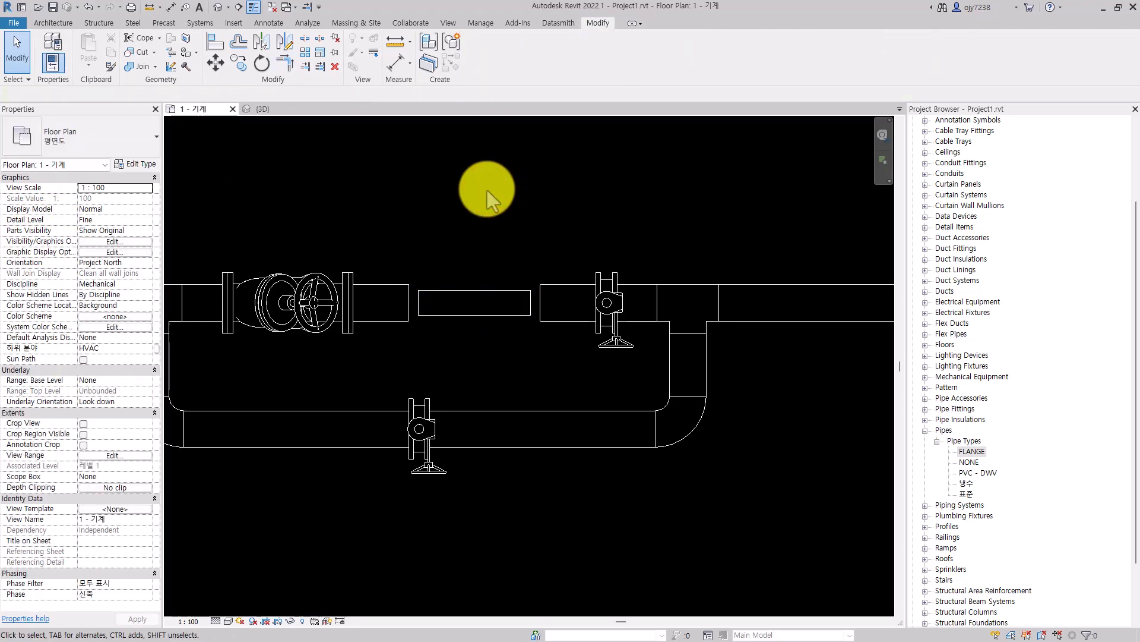
# Step: Join both ends of the 100 mm NONE segment to the adjacent 150 mm pipes with Trim/Extend to Corner, picking each 150 mm pipe first
pyautogui.click(286, 64)
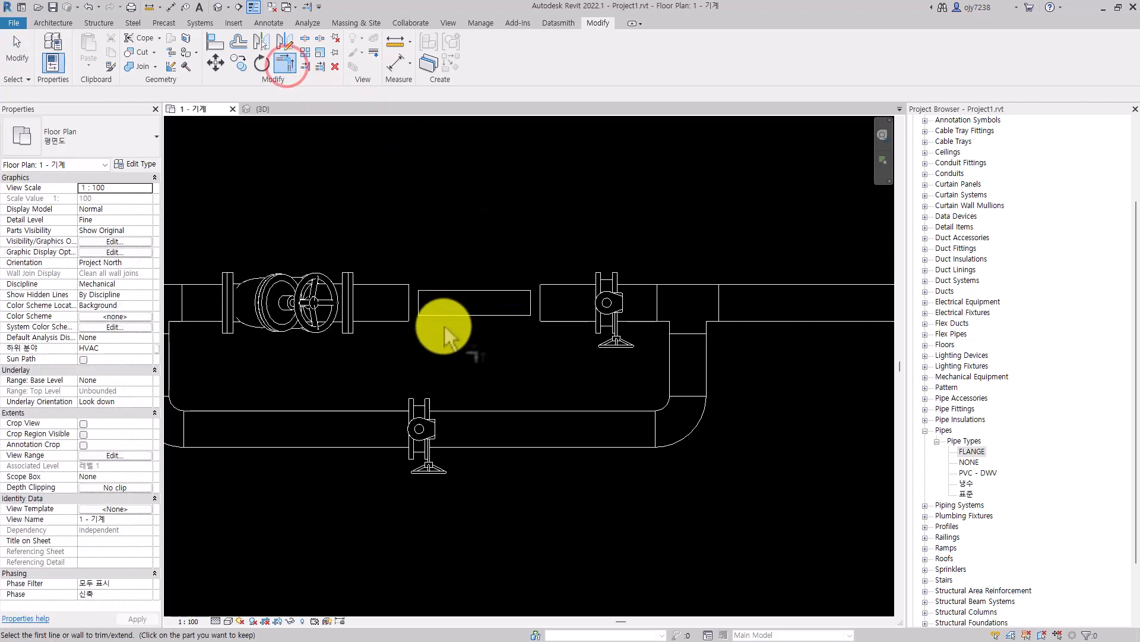
pyautogui.click(287, 67)
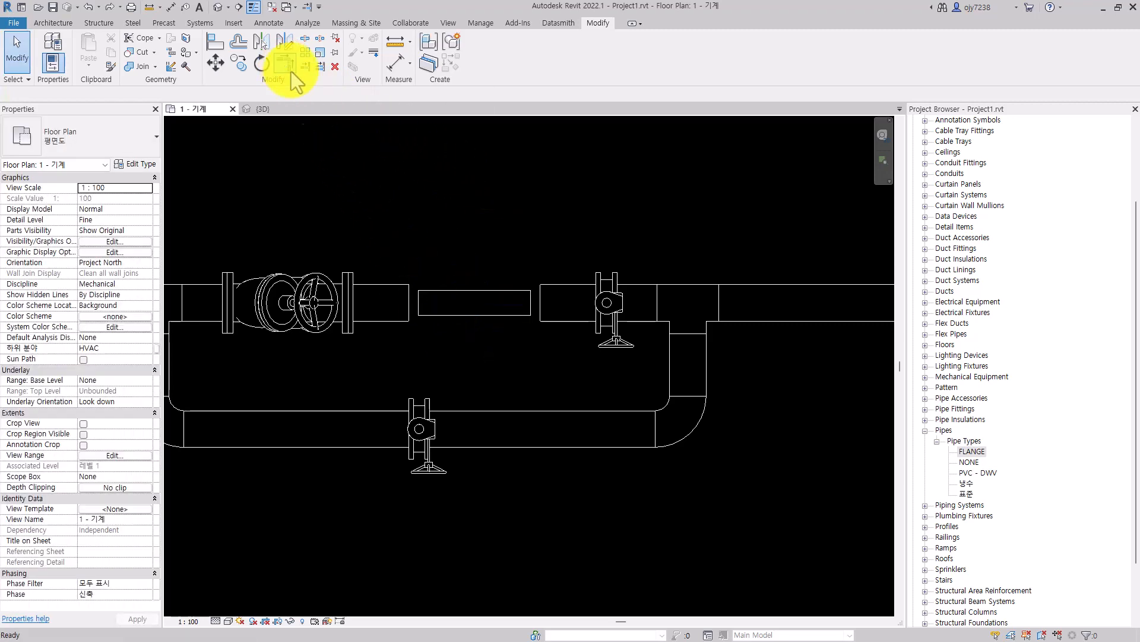
pyautogui.click(387, 283)
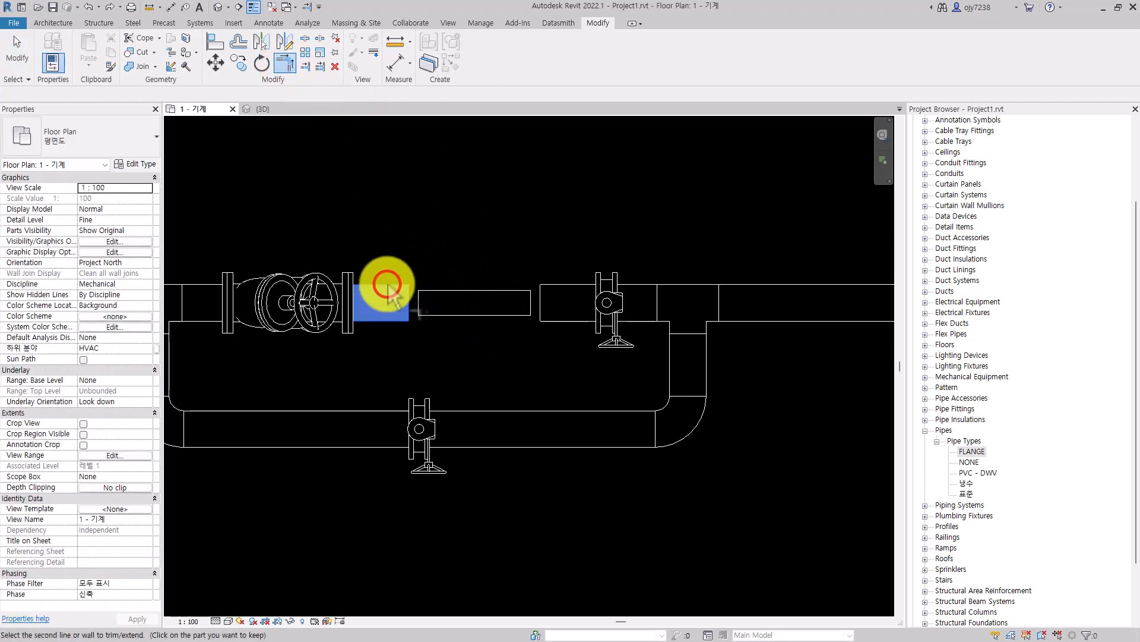
pyautogui.click(450, 293)
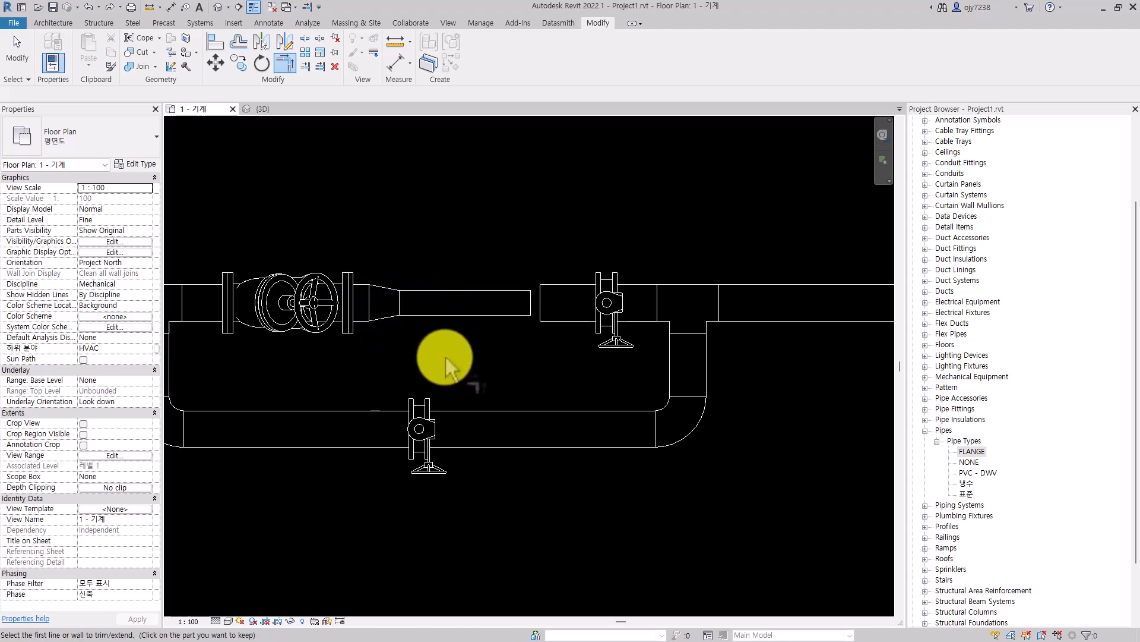
pyautogui.click(546, 320)
pyautogui.click(515, 316)
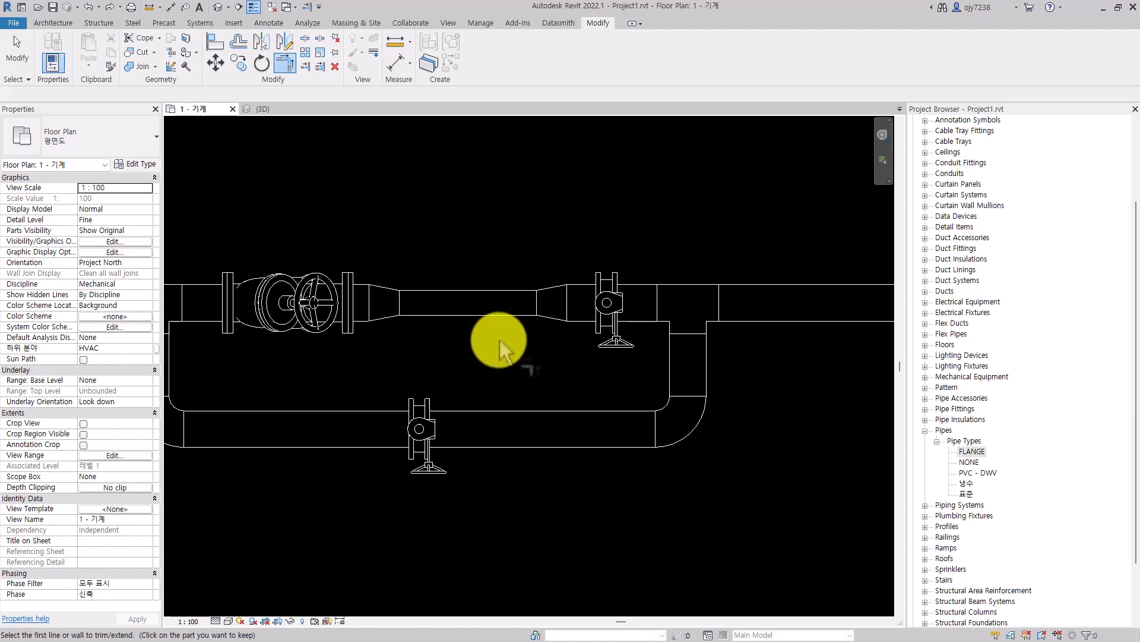
pyautogui.press('Escape')
# Step: Change the type of the 100 mm pipe between the two reducers to FLANGE
pyautogui.click(467, 314)
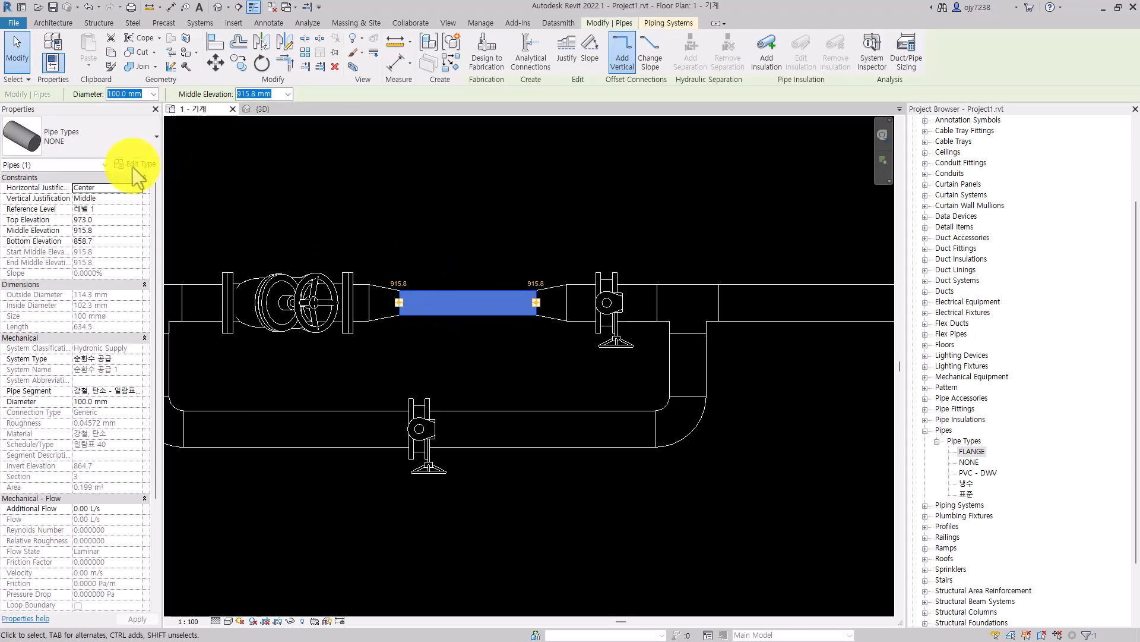
pyautogui.click(98, 138)
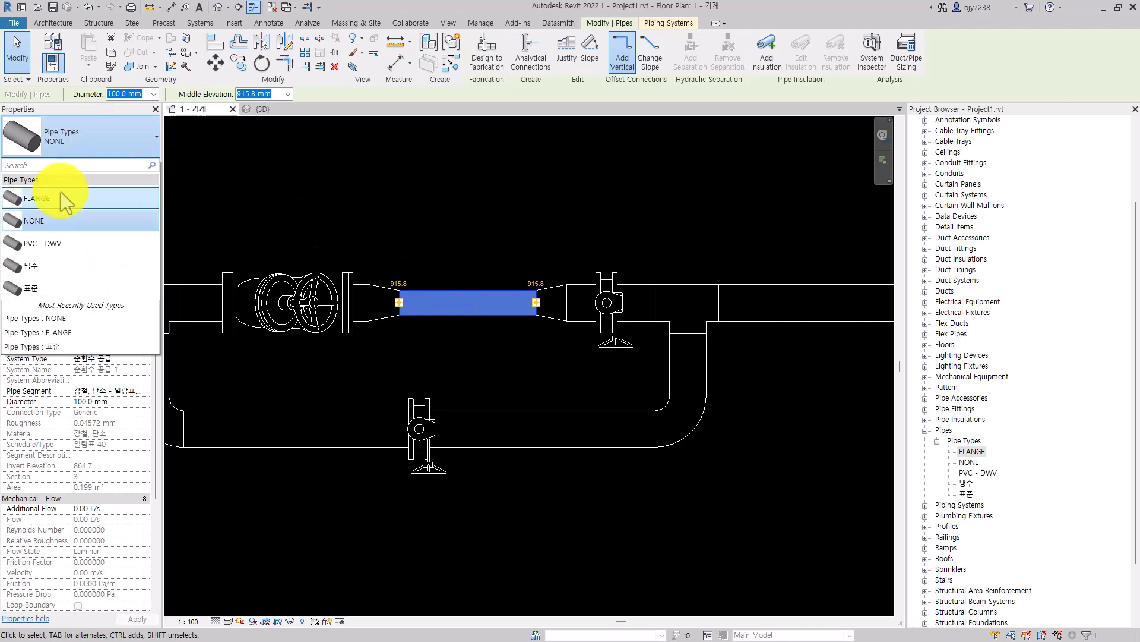
pyautogui.click(42, 198)
pyautogui.click(441, 204)
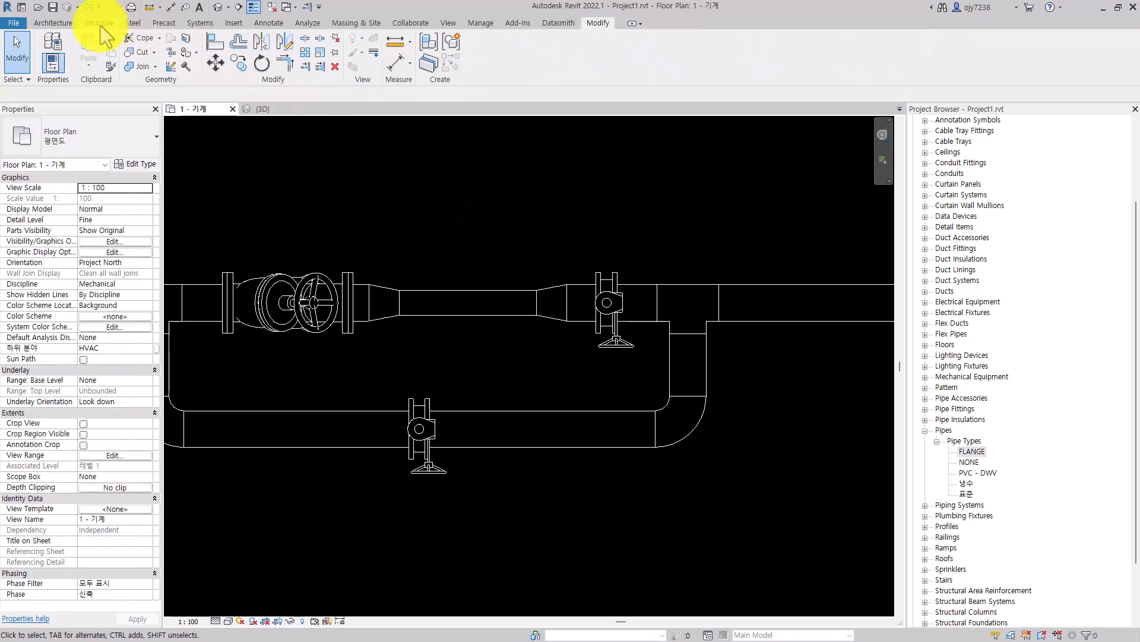
# Step: Place the Johnson Controls VG8300N DN40-DN150 2-way valve accessory at the midpoint of the 100 mm pipe between the two reducers
pyautogui.click(200, 23)
pyautogui.click(591, 50)
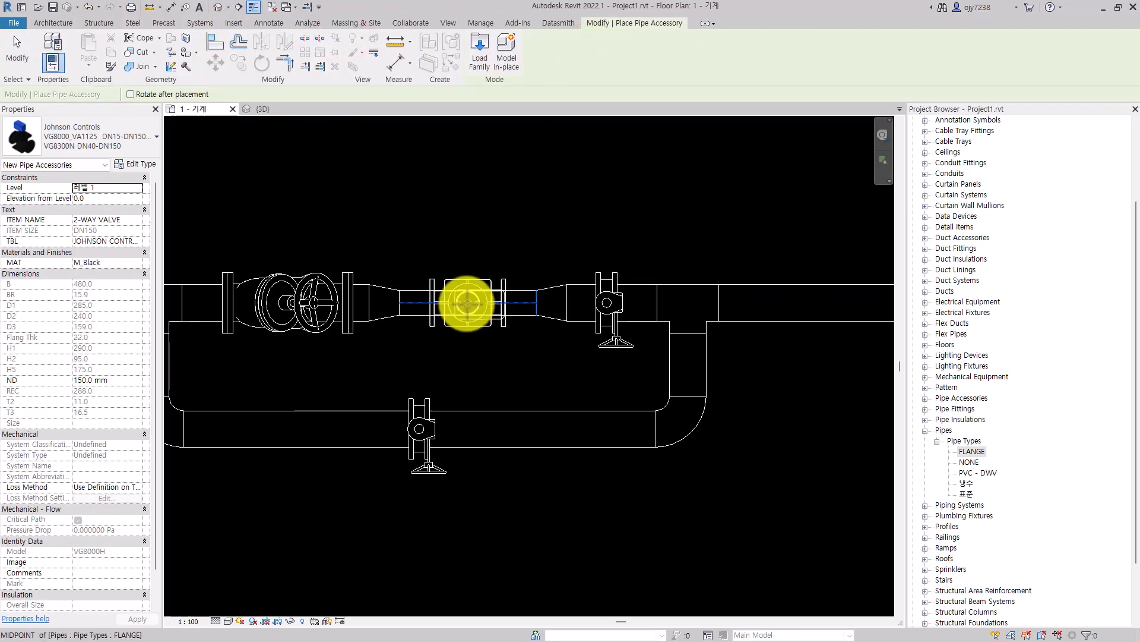
pyautogui.click(468, 304)
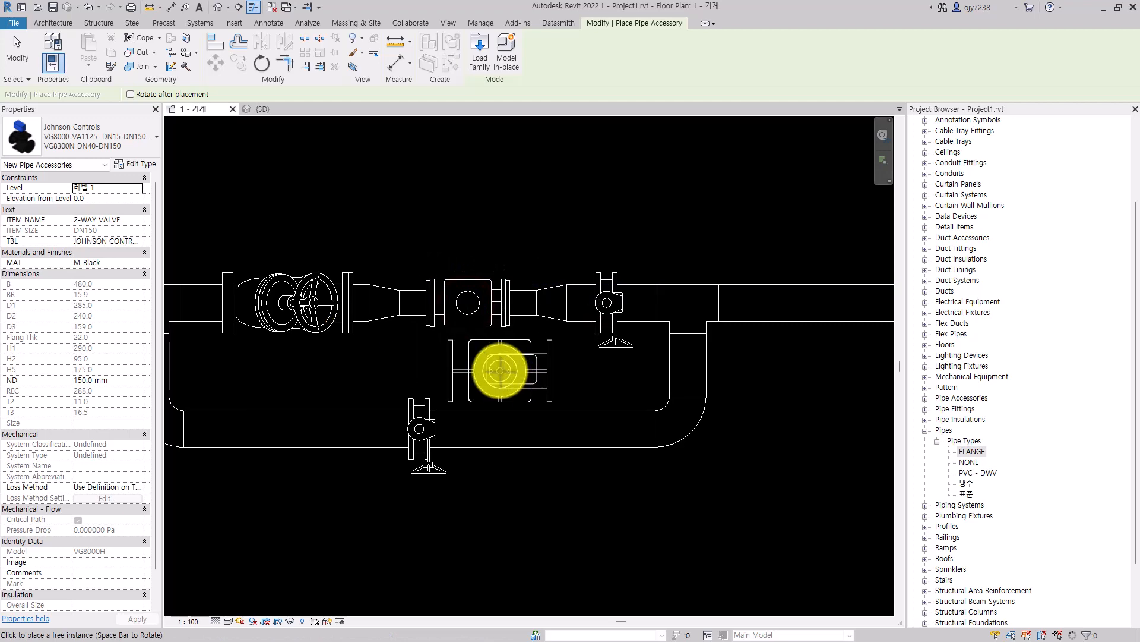
pyautogui.press('Escape')
pyautogui.press('Escape')
# Step: Change the type of both flanges beside the 2-way valve to 철 플랜지 DIN PN10
pyautogui.scroll(2, 473, 379)
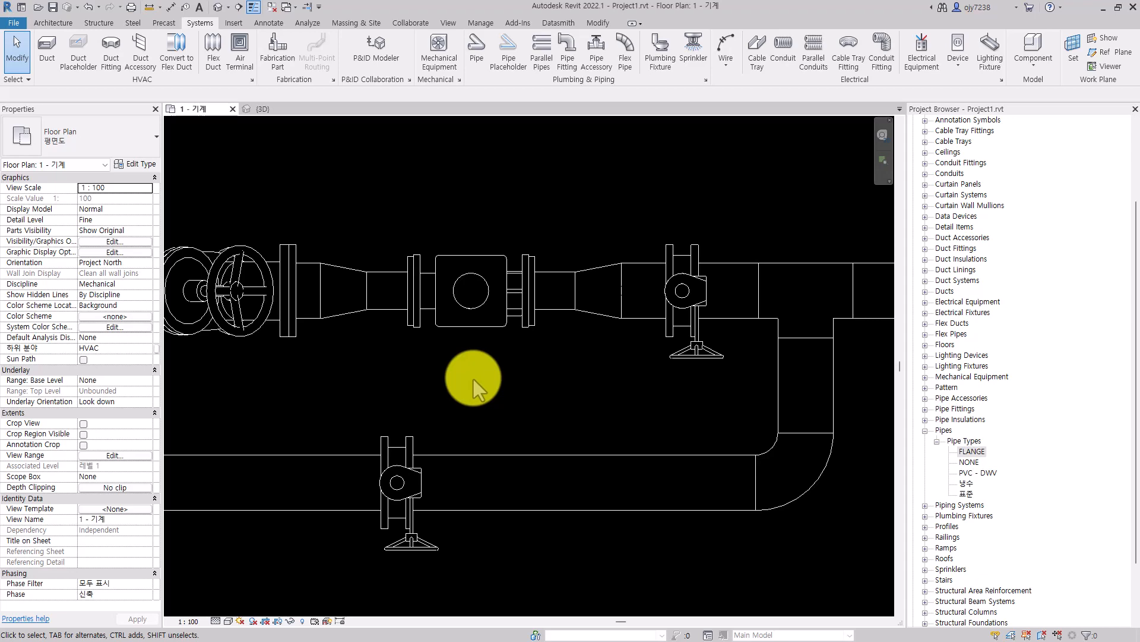
pyautogui.click(405, 326)
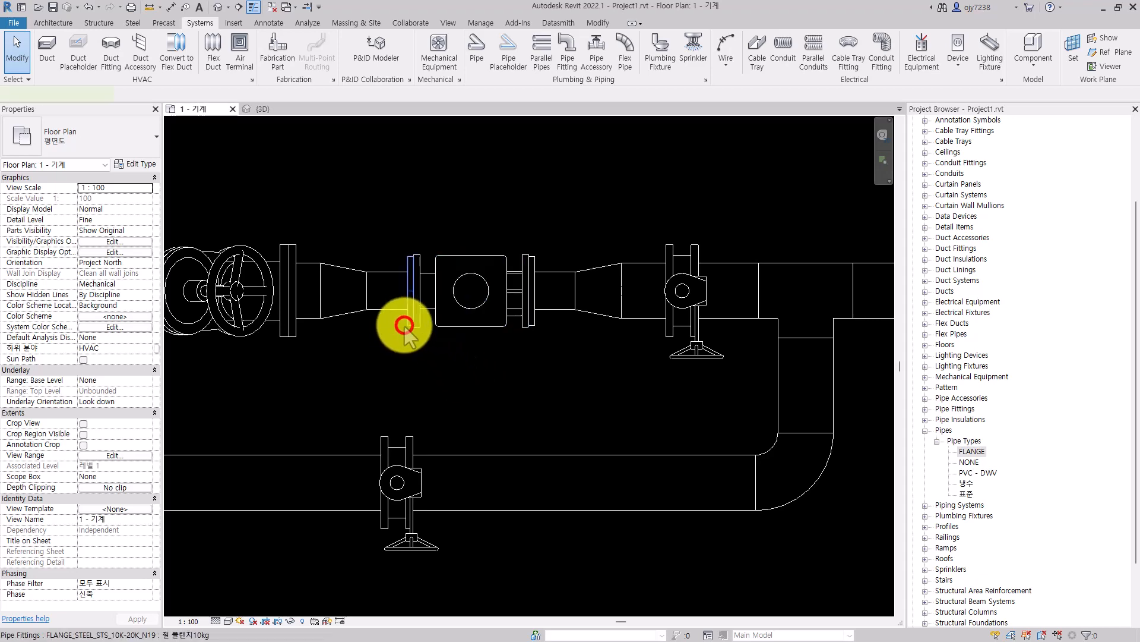
pyautogui.click(537, 321)
pyautogui.click(98, 141)
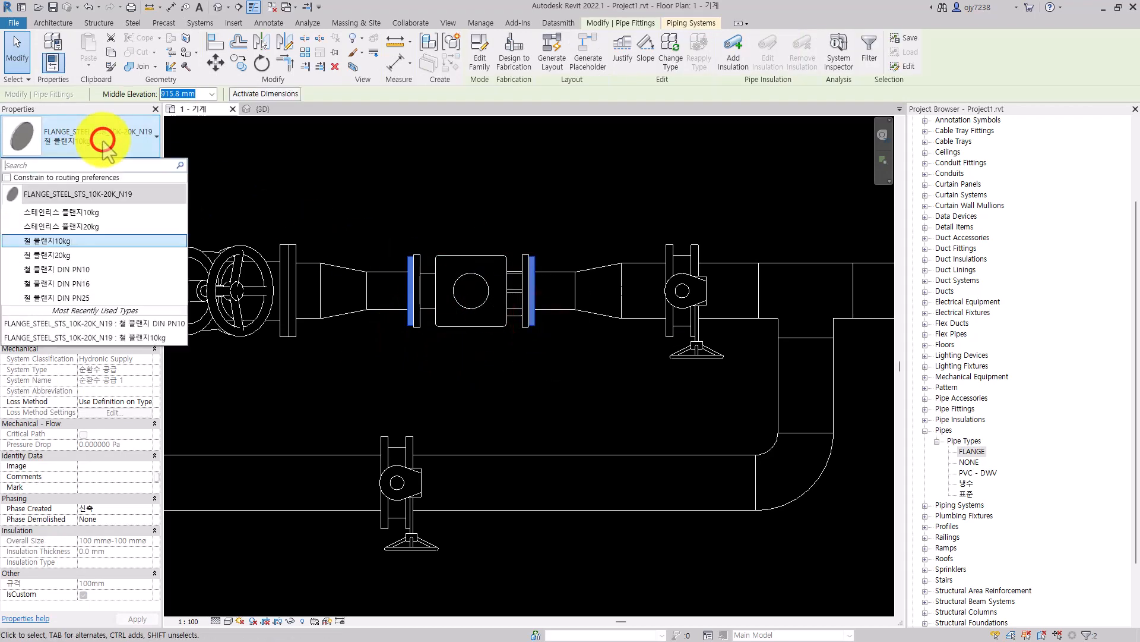
pyautogui.click(76, 270)
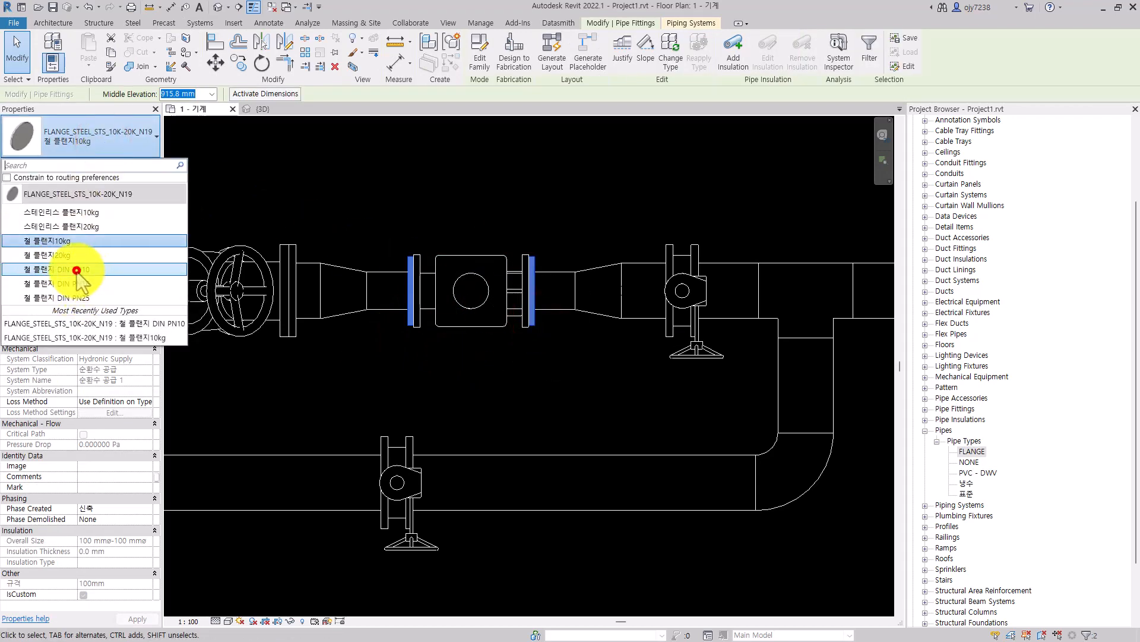
pyautogui.click(452, 400)
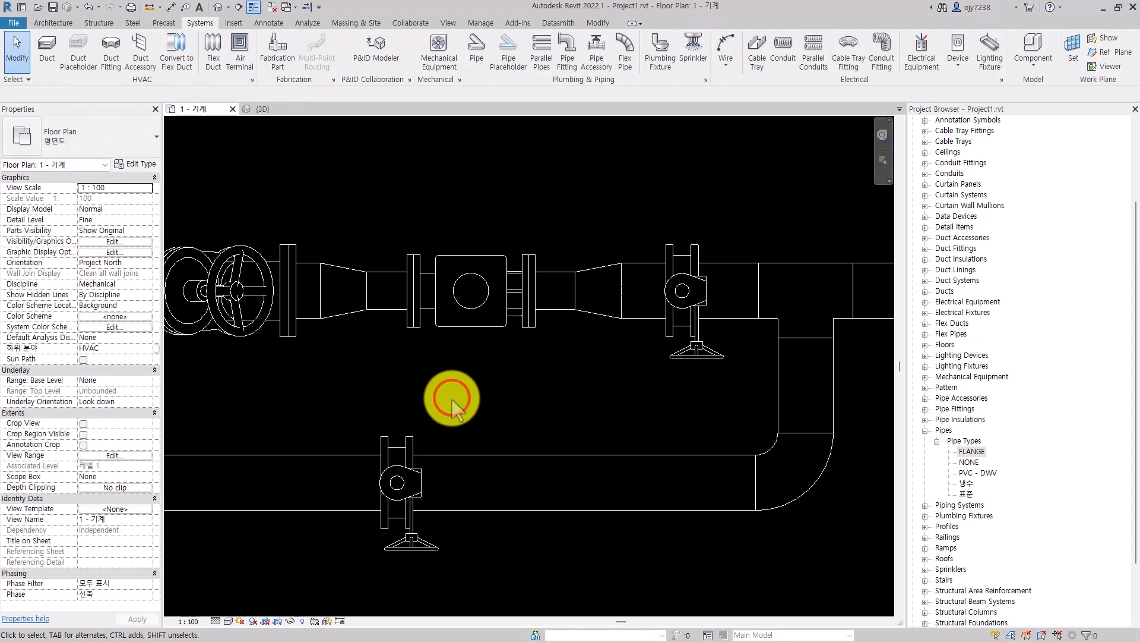
pyautogui.scroll(-1, 450, 400)
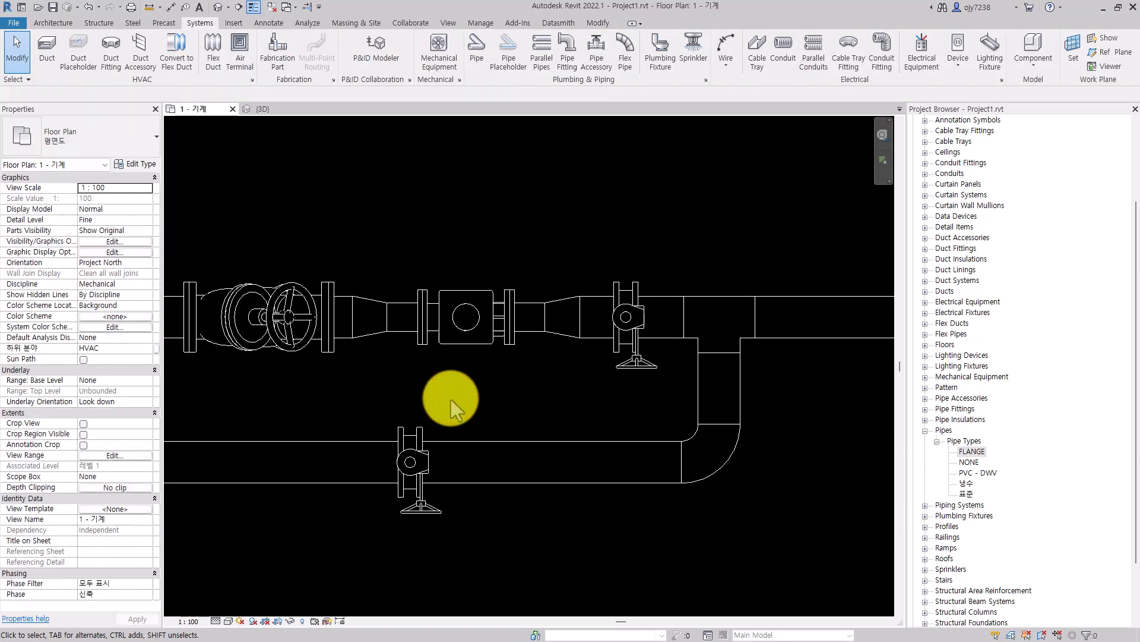